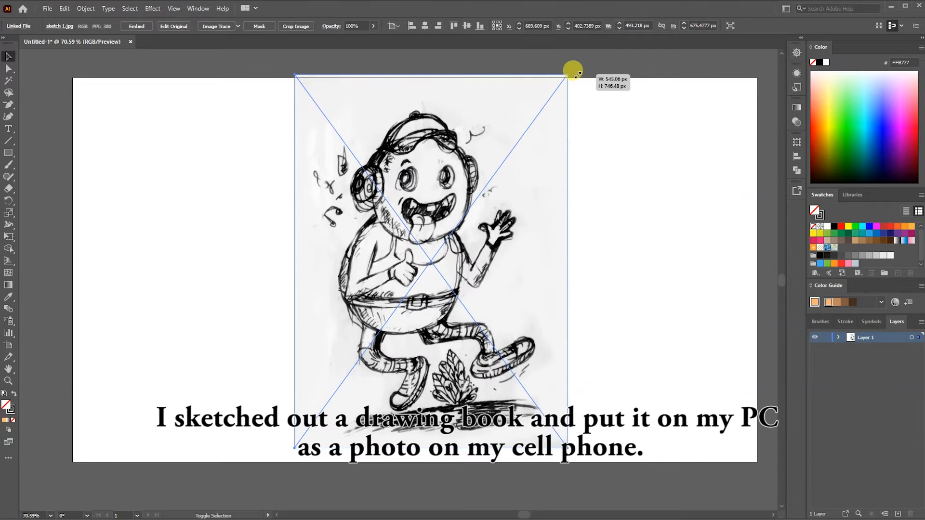
- Move the sketch image onto the artboard and name its layer "sketch"
{"action": "left_click_drag", "start_coordinate": [472, 174], "coordinate": [467, 181]}
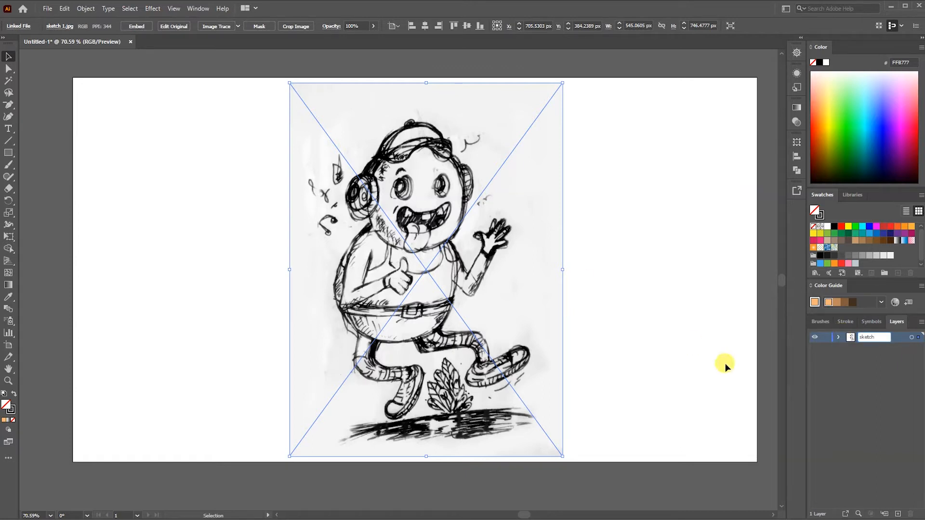
{"action": "key", "text": "Return"}
- Add a new layer above the sketch layer and reduce the sketch image's opacity to 32%
{"action": "left_click", "coordinate": [897, 514]}
{"action": "left_click", "coordinate": [867, 350]}
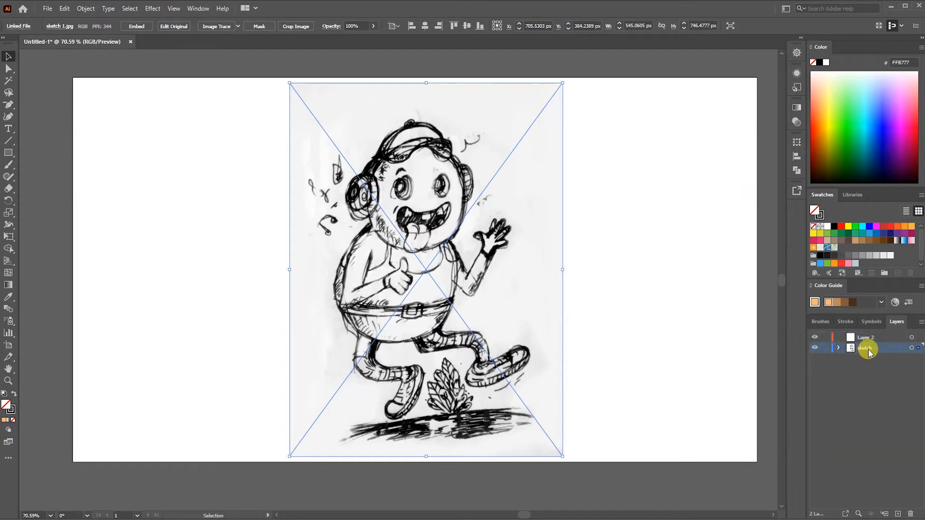
{"action": "left_click", "coordinate": [797, 121]}
{"action": "left_click", "coordinate": [773, 119]}
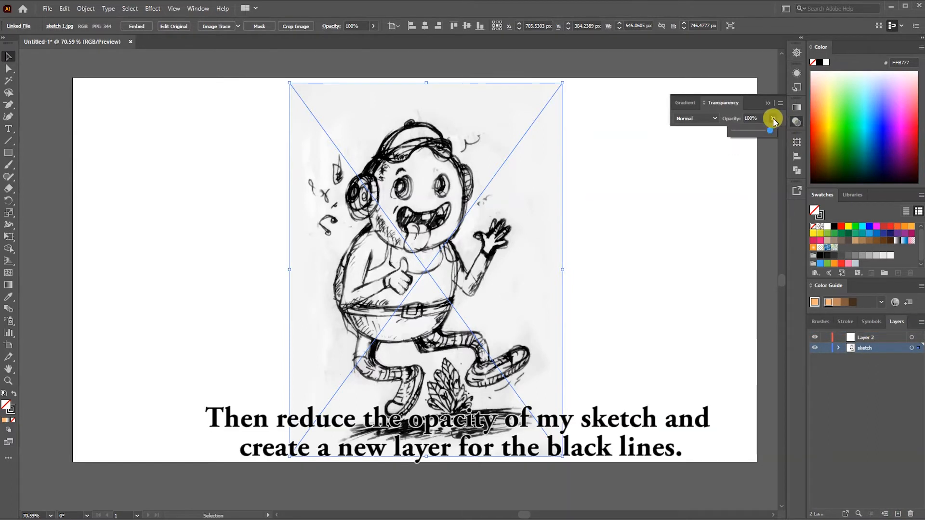
{"action": "left_click_drag", "start_coordinate": [751, 132], "coordinate": [751, 133]}
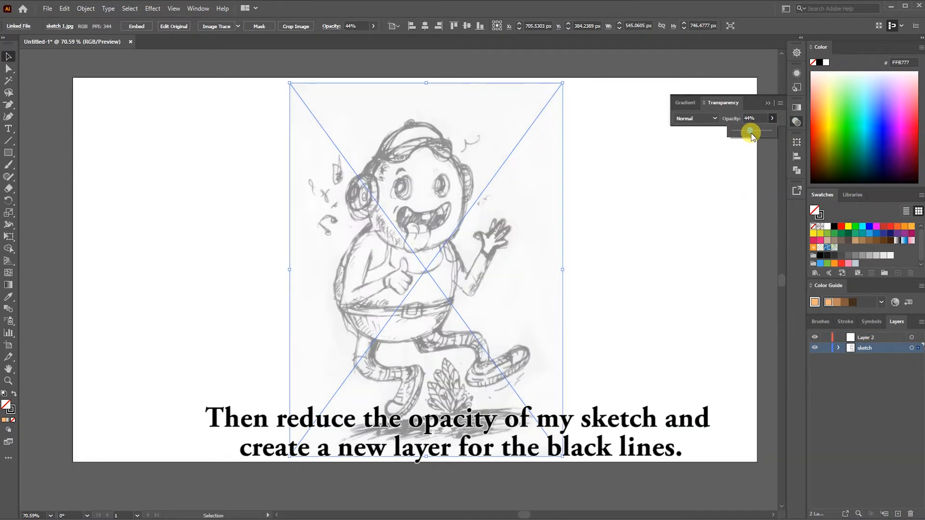
{"action": "left_click", "coordinate": [827, 391]}
- Lock the sketch layer and make Layer 2 the active layer for the line art
{"action": "left_click", "coordinate": [894, 348]}
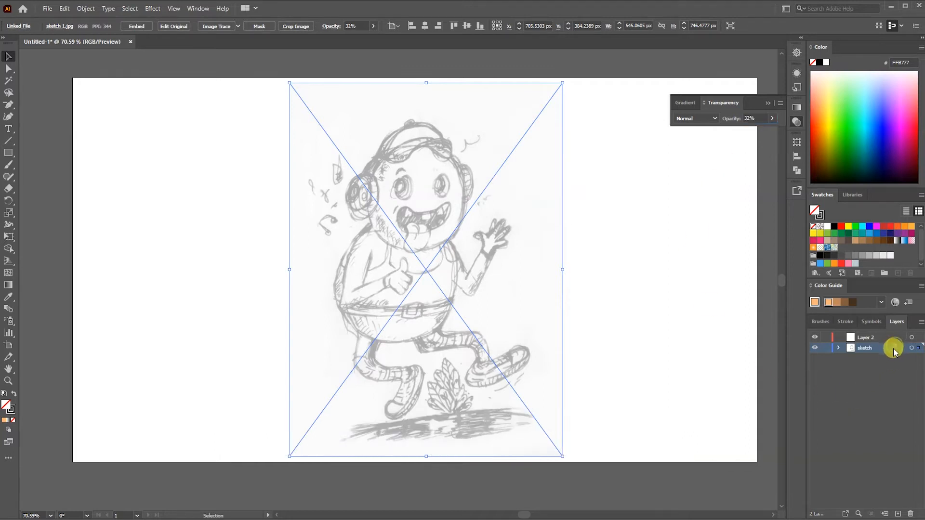
{"action": "left_click", "coordinate": [826, 349]}
{"action": "left_click", "coordinate": [857, 339]}
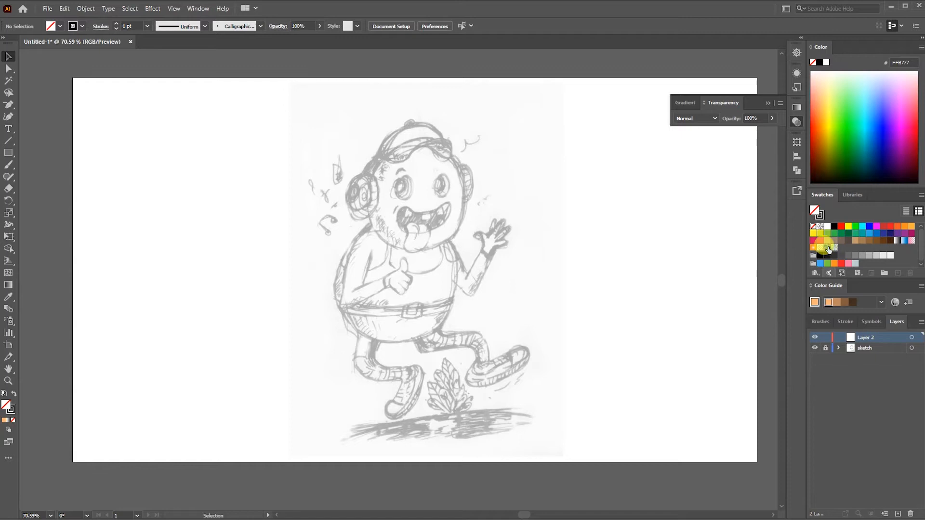
{"action": "left_click", "coordinate": [797, 123]}
- Trace the outline of the character's round head in black with the Paintbrush tool
{"action": "left_click", "coordinate": [9, 166]}
{"action": "scroll", "coordinate": [375, 219], "scroll_direction": "up", "scroll_amount": 2}
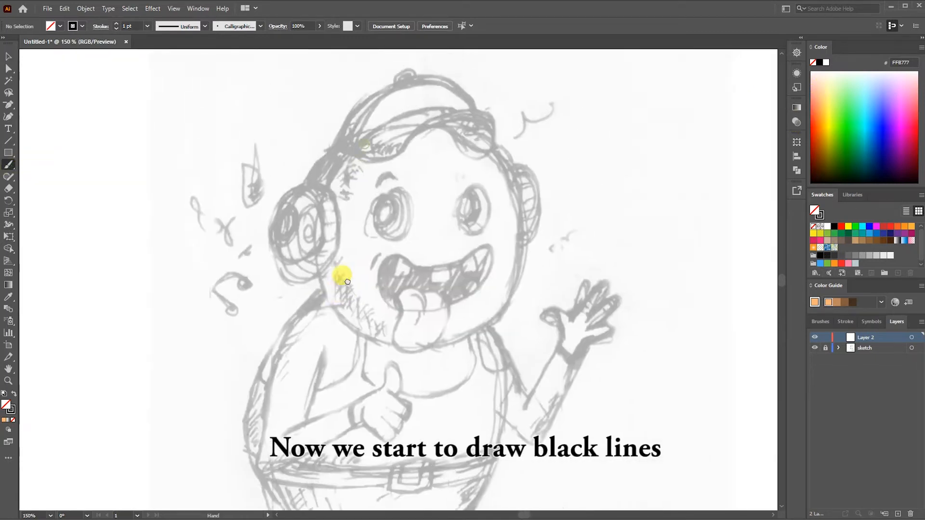
{"action": "left_click_drag", "start_coordinate": [328, 190], "coordinate": [359, 144]}
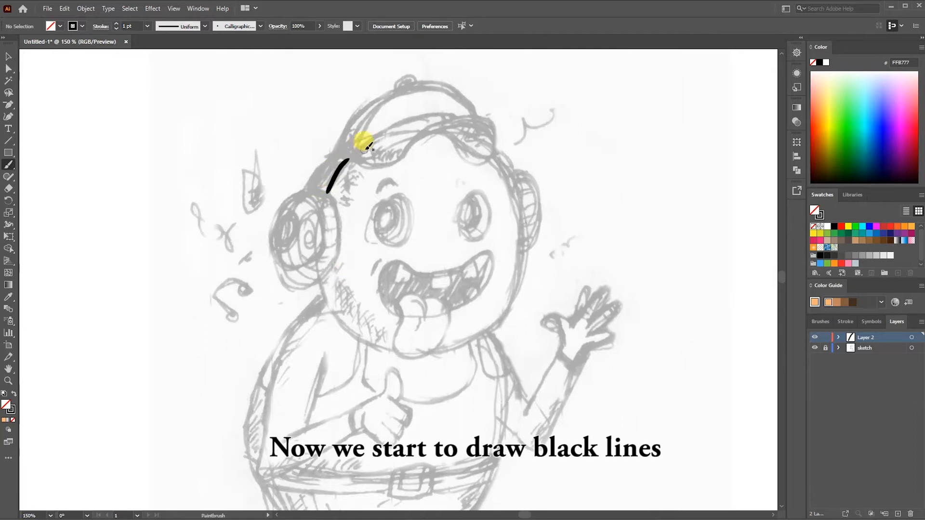
{"action": "mouse_move", "coordinate": [320, 285]}
{"action": "left_mouse_down"}
{"action": "mouse_move", "coordinate": [396, 350]}
{"action": "mouse_move", "coordinate": [469, 334]}
{"action": "mouse_move", "coordinate": [502, 312]}
{"action": "mouse_move", "coordinate": [519, 283]}
{"action": "left_mouse_up"}
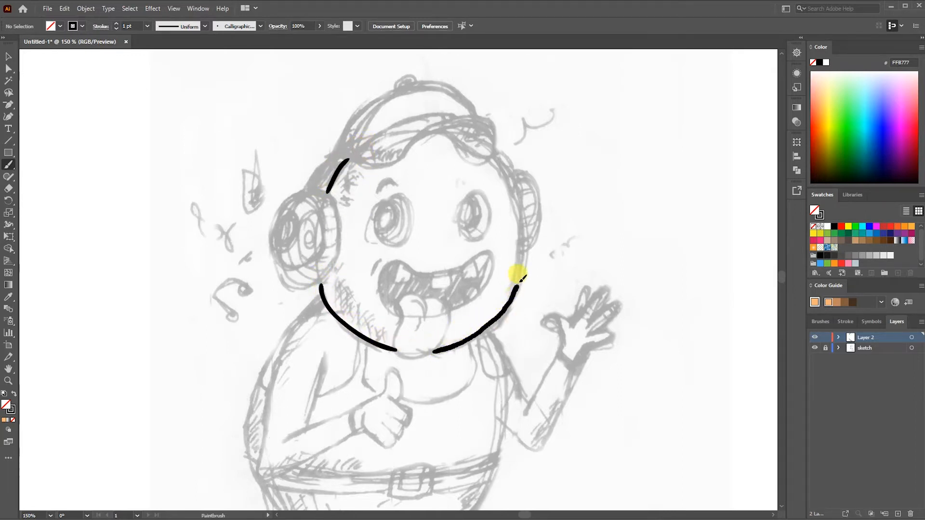
{"action": "left_click_drag", "start_coordinate": [526, 199], "coordinate": [496, 151]}
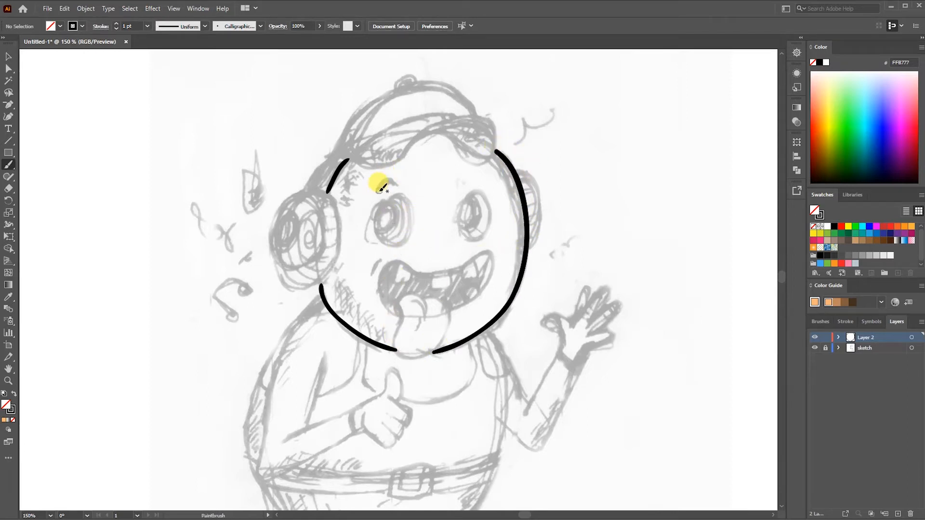
- Trace the facial features: both eyebrows, both eyes with pupils, and the open mouth with teeth and tongue
{"action": "left_click_drag", "start_coordinate": [380, 190], "coordinate": [398, 186]}
{"action": "left_click_drag", "start_coordinate": [459, 188], "coordinate": [479, 182]}
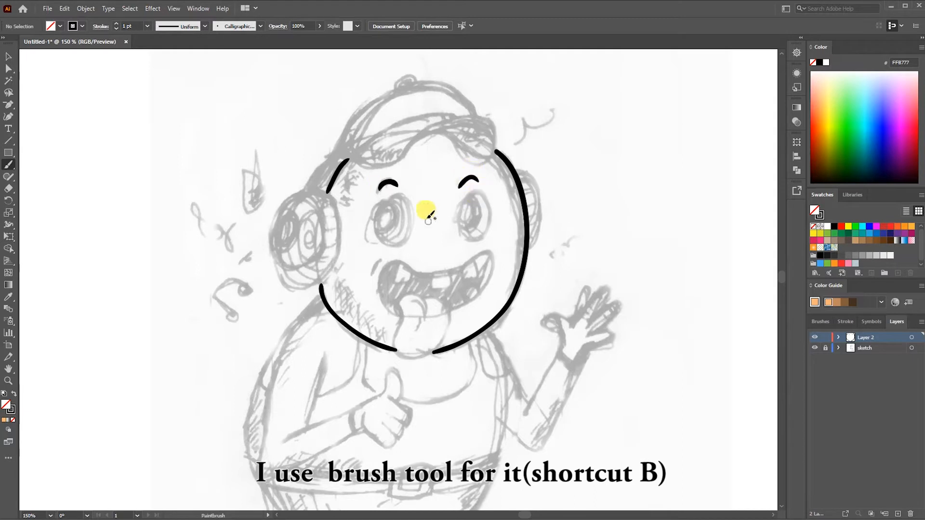
{"action": "left_click_drag", "start_coordinate": [413, 203], "coordinate": [382, 197]}
{"action": "mouse_move", "coordinate": [471, 188]}
{"action": "left_mouse_down"}
{"action": "mouse_move", "coordinate": [453, 222]}
{"action": "mouse_move", "coordinate": [464, 192]}
{"action": "left_mouse_up"}
{"action": "left_click_drag", "start_coordinate": [384, 192], "coordinate": [386, 197]}
{"action": "left_click_drag", "start_coordinate": [466, 199], "coordinate": [461, 225]}
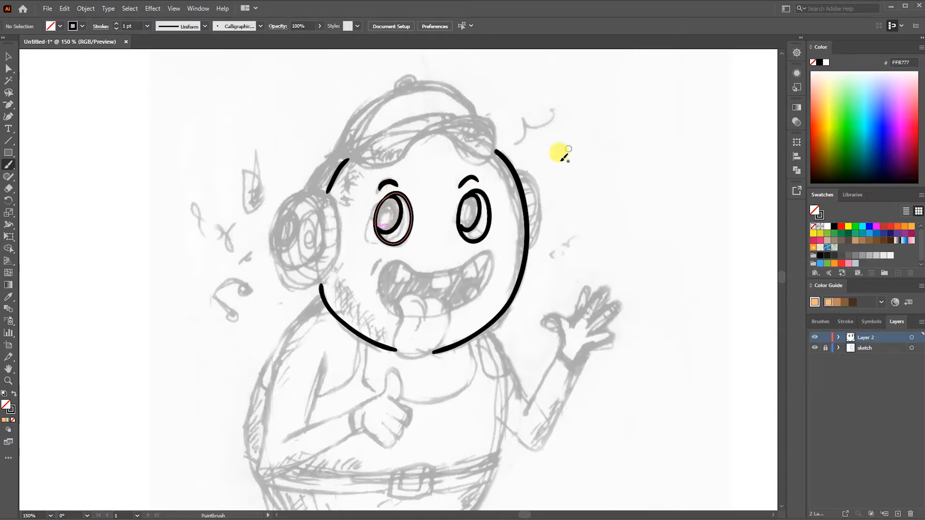
{"action": "mouse_move", "coordinate": [399, 317]}
{"action": "left_mouse_down"}
{"action": "mouse_move", "coordinate": [413, 265]}
{"action": "mouse_move", "coordinate": [490, 277]}
{"action": "mouse_move", "coordinate": [452, 311]}
{"action": "mouse_move", "coordinate": [398, 336]}
{"action": "mouse_move", "coordinate": [444, 325]}
{"action": "mouse_move", "coordinate": [409, 272]}
{"action": "mouse_move", "coordinate": [449, 280]}
{"action": "mouse_move", "coordinate": [473, 265]}
{"action": "left_mouse_up"}
{"action": "left_click_drag", "start_coordinate": [464, 296], "coordinate": [478, 287]}
- Trace the large left headphone cup and its band, redrawing the cup's rear edge
{"action": "mouse_move", "coordinate": [332, 155]}
{"action": "left_mouse_down"}
{"action": "mouse_move", "coordinate": [296, 188]}
{"action": "mouse_move", "coordinate": [314, 241]}
{"action": "mouse_move", "coordinate": [316, 203]}
{"action": "mouse_move", "coordinate": [334, 251]}
{"action": "mouse_move", "coordinate": [276, 267]}
{"action": "left_mouse_up"}
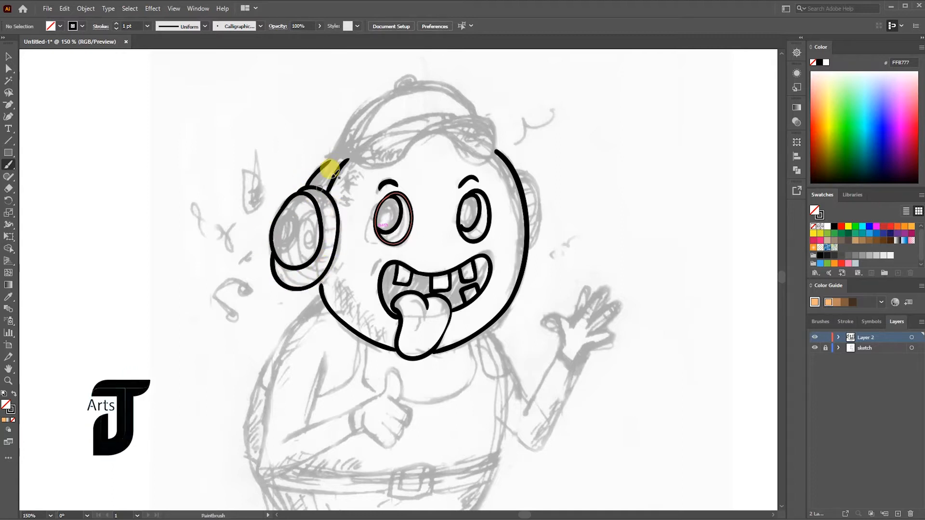
{"action": "key", "text": "ctrl+z"}
{"action": "mouse_move", "coordinate": [305, 190]}
{"action": "left_mouse_down"}
{"action": "mouse_move", "coordinate": [284, 280]}
{"action": "mouse_move", "coordinate": [272, 256]}
{"action": "left_mouse_up"}
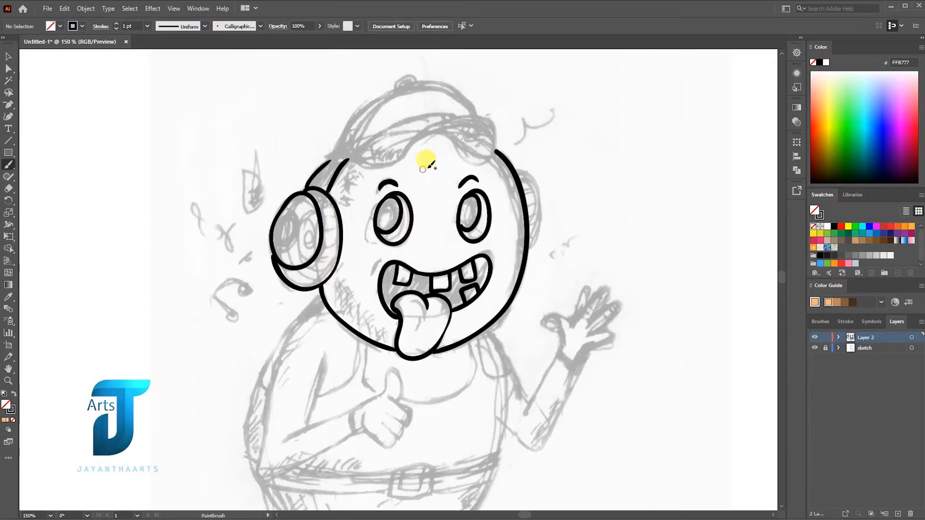
- Trace the cap's curved brim, crown and top button above the forehead
{"action": "left_click_drag", "start_coordinate": [357, 162], "coordinate": [457, 116]}
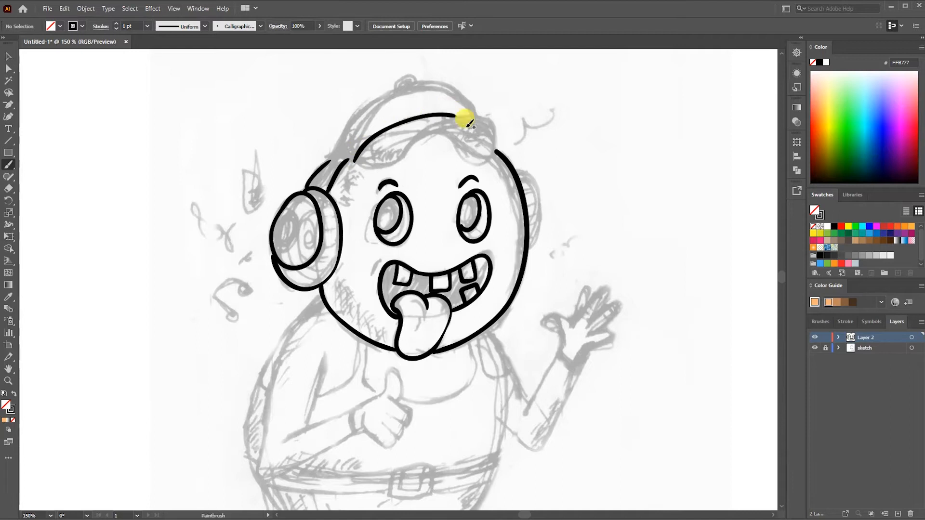
{"action": "mouse_move", "coordinate": [369, 155]}
{"action": "left_mouse_down"}
{"action": "mouse_move", "coordinate": [491, 114]}
{"action": "mouse_move", "coordinate": [415, 133]}
{"action": "left_mouse_up"}
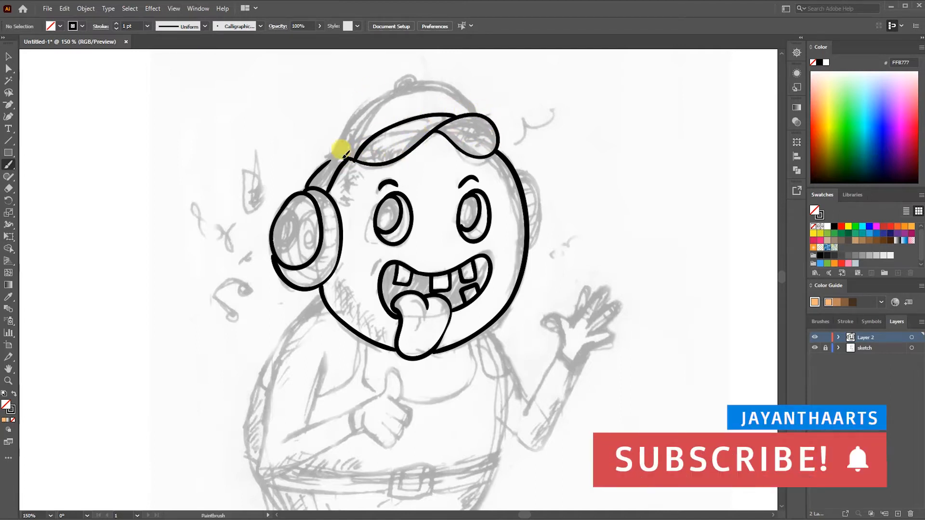
{"action": "mouse_move", "coordinate": [329, 160]}
{"action": "left_mouse_down"}
{"action": "mouse_move", "coordinate": [395, 90]}
{"action": "mouse_move", "coordinate": [473, 113]}
{"action": "left_mouse_up"}
{"action": "mouse_move", "coordinate": [395, 91]}
{"action": "left_mouse_down"}
{"action": "mouse_move", "coordinate": [354, 159]}
{"action": "mouse_move", "coordinate": [429, 99]}
{"action": "left_mouse_up"}
- Trace the right headphone cup and the left cup's inner ring, and add a small circle inside each pupil
{"action": "mouse_move", "coordinate": [517, 170]}
{"action": "left_mouse_down"}
{"action": "mouse_move", "coordinate": [541, 181]}
{"action": "mouse_move", "coordinate": [531, 251]}
{"action": "left_mouse_up"}
{"action": "left_click_drag", "start_coordinate": [277, 240], "coordinate": [280, 236]}
{"action": "left_click_drag", "start_coordinate": [410, 364], "coordinate": [409, 287]}
{"action": "left_click_drag", "start_coordinate": [387, 129], "coordinate": [386, 131]}
{"action": "left_click_drag", "start_coordinate": [468, 127], "coordinate": [469, 128]}
- Trace the bent arm and the thumbs-up hand in front of the chest
{"action": "scroll", "coordinate": [332, 274], "scroll_direction": "down", "scroll_amount": 2}
{"action": "mouse_move", "coordinate": [326, 166]}
{"action": "left_mouse_down"}
{"action": "mouse_move", "coordinate": [274, 226]}
{"action": "mouse_move", "coordinate": [264, 340]}
{"action": "mouse_move", "coordinate": [365, 291]}
{"action": "left_mouse_up"}
{"action": "mouse_move", "coordinate": [328, 230]}
{"action": "left_mouse_down"}
{"action": "mouse_move", "coordinate": [308, 292]}
{"action": "mouse_move", "coordinate": [392, 245]}
{"action": "mouse_move", "coordinate": [412, 292]}
{"action": "mouse_move", "coordinate": [402, 307]}
{"action": "left_mouse_up"}
- Trace the body's outline and the belt with its buckle, selecting the belly curve to check its anchor points
{"action": "mouse_move", "coordinate": [295, 193]}
{"action": "left_mouse_down"}
{"action": "mouse_move", "coordinate": [258, 283]}
{"action": "mouse_move", "coordinate": [256, 333]}
{"action": "mouse_move", "coordinate": [303, 411]}
{"action": "left_mouse_up"}
{"action": "mouse_move", "coordinate": [292, 333]}
{"action": "left_mouse_down"}
{"action": "mouse_move", "coordinate": [409, 355]}
{"action": "mouse_move", "coordinate": [496, 310]}
{"action": "mouse_move", "coordinate": [501, 317]}
{"action": "mouse_move", "coordinate": [440, 351]}
{"action": "mouse_move", "coordinate": [496, 322]}
{"action": "left_mouse_up"}
{"action": "mouse_move", "coordinate": [490, 196]}
{"action": "left_mouse_down"}
{"action": "mouse_move", "coordinate": [501, 321]}
{"action": "mouse_move", "coordinate": [470, 381]}
{"action": "mouse_move", "coordinate": [349, 413]}
{"action": "mouse_move", "coordinate": [315, 409]}
{"action": "left_mouse_up"}
{"action": "key", "text": "a"}
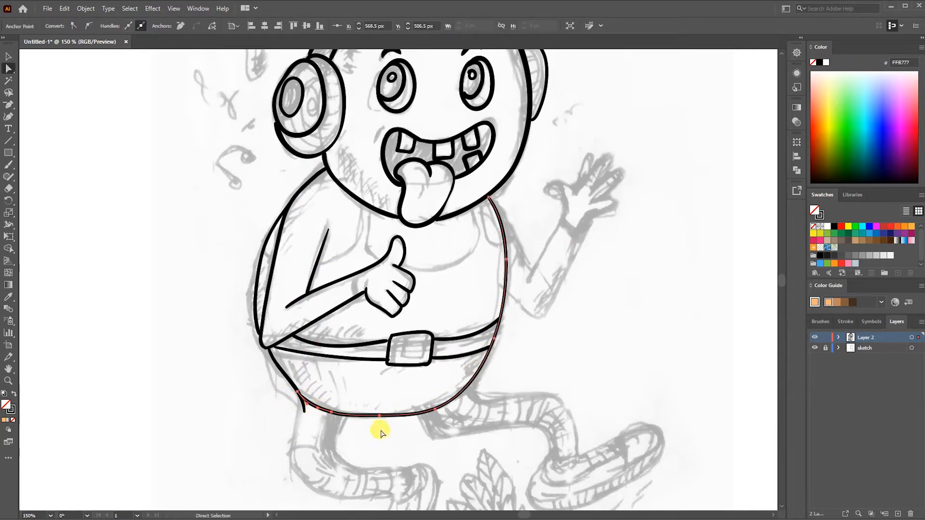
{"action": "left_click", "coordinate": [386, 428]}
- Trace the raised arm and waving open hand, retrying the forearm lines
{"action": "key", "text": "b"}
{"action": "mouse_move", "coordinate": [512, 210]}
{"action": "left_mouse_down"}
{"action": "mouse_move", "coordinate": [543, 313]}
{"action": "mouse_move", "coordinate": [598, 211]}
{"action": "left_mouse_up"}
{"action": "left_click_drag", "start_coordinate": [527, 283], "coordinate": [572, 208]}
{"action": "key", "text": "ctrl+z"}
{"action": "key", "text": "ctrl+z"}
{"action": "left_click_drag", "start_coordinate": [541, 316], "coordinate": [588, 209]}
{"action": "mouse_move", "coordinate": [527, 283]}
{"action": "left_mouse_down"}
{"action": "mouse_move", "coordinate": [569, 197]}
{"action": "mouse_move", "coordinate": [558, 177]}
{"action": "mouse_move", "coordinate": [581, 175]}
{"action": "mouse_move", "coordinate": [610, 148]}
{"action": "mouse_move", "coordinate": [602, 169]}
{"action": "mouse_move", "coordinate": [612, 203]}
{"action": "mouse_move", "coordinate": [615, 193]}
{"action": "mouse_move", "coordinate": [581, 235]}
{"action": "left_mouse_up"}
{"action": "key", "text": "ctrl+z"}
{"action": "key", "text": "ctrl+z"}
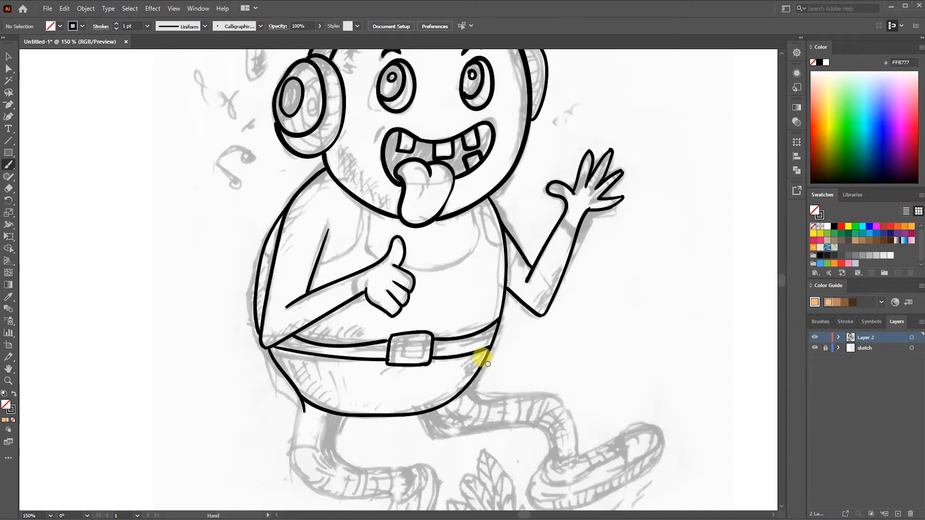
- Trace the left leg with its sneaker, including the shoe's collar, toe cap and sole
{"action": "left_click_drag", "start_coordinate": [496, 366], "coordinate": [588, 229]}
{"action": "mouse_move", "coordinate": [393, 260]}
{"action": "left_mouse_down"}
{"action": "mouse_move", "coordinate": [378, 303]}
{"action": "mouse_move", "coordinate": [489, 356]}
{"action": "left_mouse_up"}
{"action": "mouse_move", "coordinate": [440, 274]}
{"action": "left_mouse_down"}
{"action": "mouse_move", "coordinate": [516, 330]}
{"action": "mouse_move", "coordinate": [491, 351]}
{"action": "mouse_move", "coordinate": [511, 392]}
{"action": "mouse_move", "coordinate": [455, 403]}
{"action": "mouse_move", "coordinate": [494, 406]}
{"action": "left_mouse_up"}
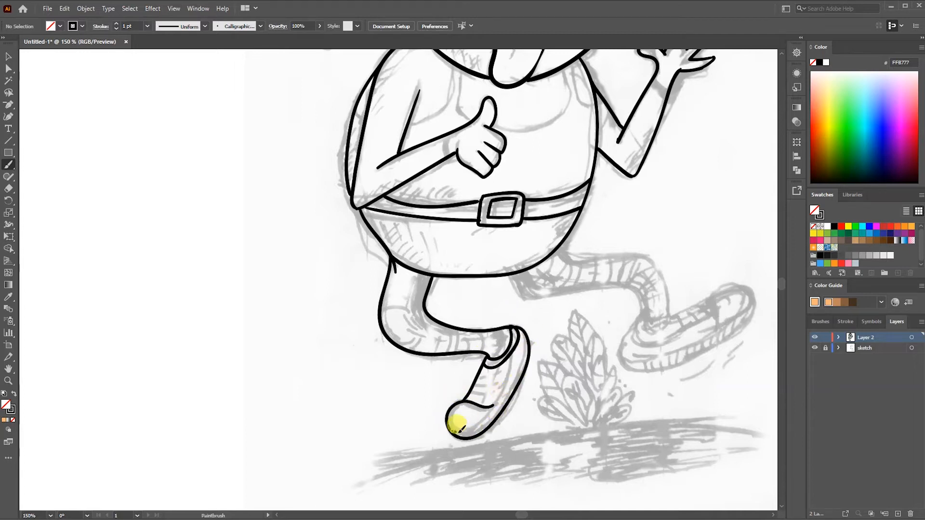
{"action": "left_click_drag", "start_coordinate": [451, 432], "coordinate": [528, 363]}
- Trace the kicking right leg and its sneaker, including the sole and laces
{"action": "mouse_move", "coordinate": [510, 277]}
{"action": "left_mouse_down"}
{"action": "mouse_move", "coordinate": [590, 288]}
{"action": "mouse_move", "coordinate": [650, 323]}
{"action": "left_mouse_up"}
{"action": "mouse_move", "coordinate": [558, 250]}
{"action": "left_mouse_down"}
{"action": "mouse_move", "coordinate": [664, 277]}
{"action": "mouse_move", "coordinate": [657, 314]}
{"action": "mouse_move", "coordinate": [667, 320]}
{"action": "mouse_move", "coordinate": [643, 339]}
{"action": "left_mouse_up"}
{"action": "mouse_move", "coordinate": [713, 304]}
{"action": "left_mouse_down"}
{"action": "mouse_move", "coordinate": [749, 313]}
{"action": "mouse_move", "coordinate": [651, 365]}
{"action": "mouse_move", "coordinate": [748, 316]}
{"action": "mouse_move", "coordinate": [690, 328]}
{"action": "mouse_move", "coordinate": [704, 322]}
{"action": "left_mouse_up"}
{"action": "left_click_drag", "start_coordinate": [707, 307], "coordinate": [711, 318]}
{"action": "left_click_drag", "start_coordinate": [682, 346], "coordinate": [711, 335]}
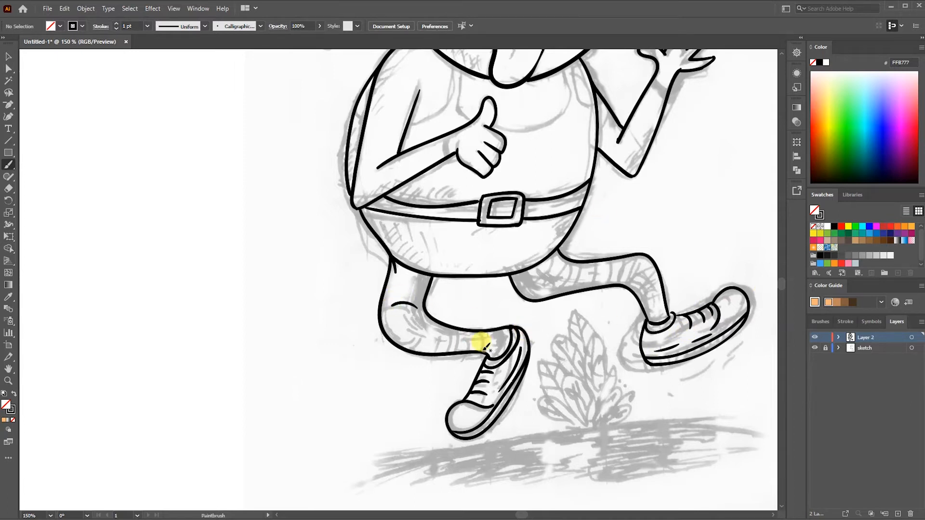
- Trace the tank top's neckline, straps and armholes on the chest
{"action": "left_click_drag", "start_coordinate": [474, 221], "coordinate": [487, 302]}
{"action": "mouse_move", "coordinate": [466, 150]}
{"action": "left_mouse_down"}
{"action": "mouse_move", "coordinate": [457, 189]}
{"action": "mouse_move", "coordinate": [422, 211]}
{"action": "left_mouse_up"}
{"action": "left_click_drag", "start_coordinate": [369, 192], "coordinate": [378, 198]}
{"action": "mouse_move", "coordinate": [474, 154]}
{"action": "left_mouse_down"}
{"action": "mouse_move", "coordinate": [484, 203]}
{"action": "mouse_move", "coordinate": [577, 150]}
{"action": "mouse_move", "coordinate": [605, 187]}
{"action": "left_mouse_up"}
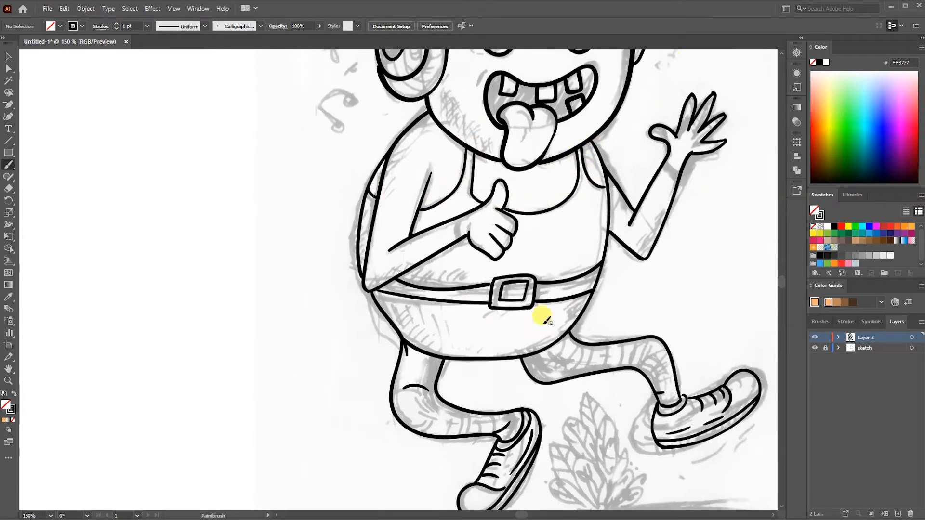
- Adjust the anchor points of the belt's upper line and preview the line art without the sketch layer
{"action": "key", "text": "a"}
{"action": "left_click", "coordinate": [443, 290]}
{"action": "left_click_drag", "start_coordinate": [443, 290], "coordinate": [444, 286]}
{"action": "left_click_drag", "start_coordinate": [410, 286], "coordinate": [414, 284]}
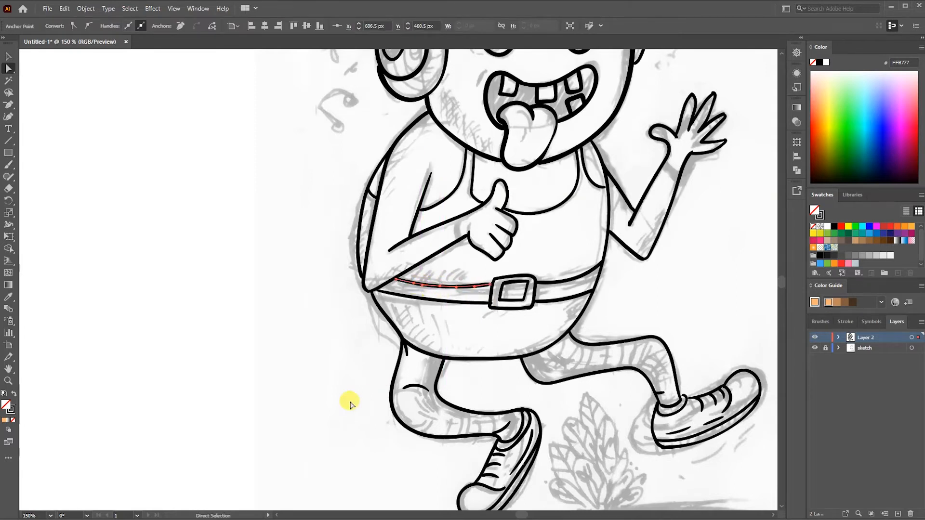
{"action": "left_click", "coordinate": [378, 380], "text": "ctrl"}
{"action": "key", "text": "ctrl+minus"}
{"action": "left_click", "coordinate": [814, 348]}
{"action": "left_click", "coordinate": [814, 348]}
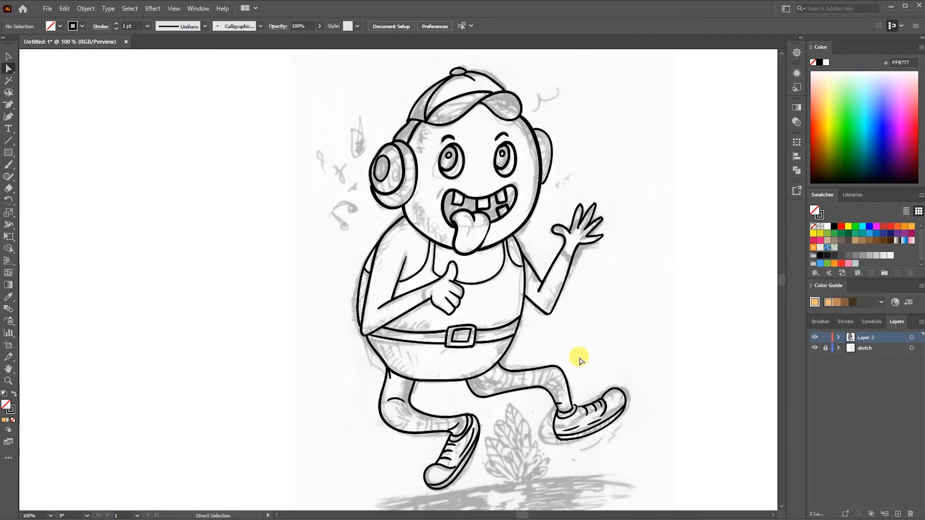
- Reshape the left contour of the belly and back by moving its anchor points into one smooth curve
{"action": "key", "text": "ctrl+plus"}
{"action": "left_click_drag", "start_coordinate": [473, 304], "coordinate": [472, 304]}
{"action": "left_click_drag", "start_coordinate": [399, 321], "coordinate": [384, 318]}
{"action": "left_click_drag", "start_coordinate": [420, 356], "coordinate": [415, 362]}
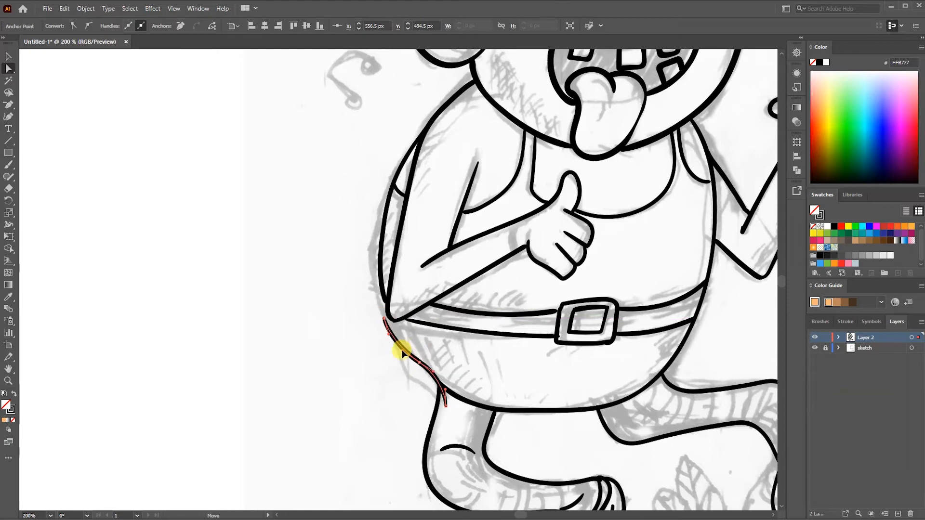
{"action": "left_click_drag", "start_coordinate": [446, 405], "coordinate": [413, 365]}
{"action": "left_click_drag", "start_coordinate": [384, 319], "coordinate": [380, 305]}
{"action": "left_click_drag", "start_coordinate": [376, 250], "coordinate": [377, 226]}
{"action": "left_click_drag", "start_coordinate": [394, 184], "coordinate": [384, 199]}
{"action": "left_click", "coordinate": [487, 387]}
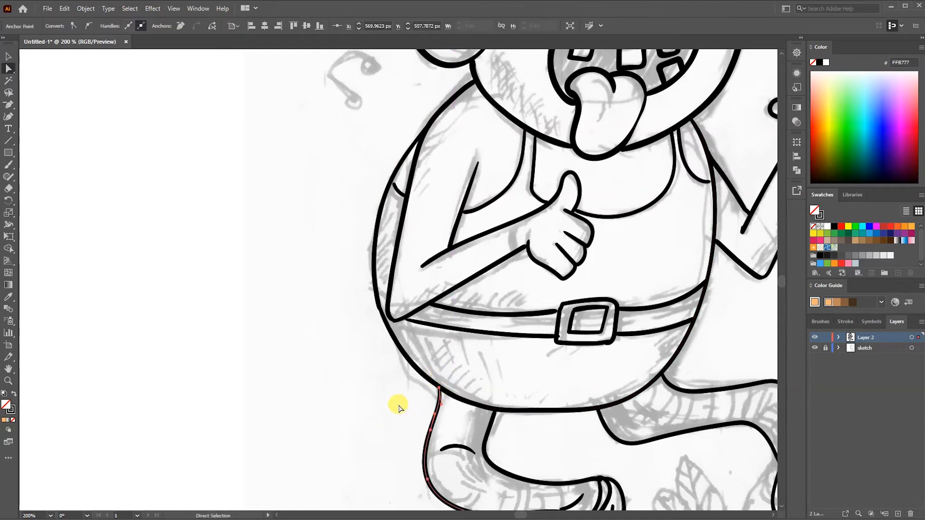
- Draw the curved ground line and the leafy plant beneath the character with the Paintbrush tool
{"action": "key", "text": "ctrl+minus"}
{"action": "key", "text": "ctrl+minus"}
{"action": "mouse_move", "coordinate": [592, 274]}
{"action": "left_mouse_down"}
{"action": "mouse_move", "coordinate": [556, 303]}
{"action": "mouse_move", "coordinate": [457, 202]}
{"action": "left_mouse_up"}
{"action": "key", "text": "b"}
{"action": "left_click_drag", "start_coordinate": [276, 404], "coordinate": [522, 380]}
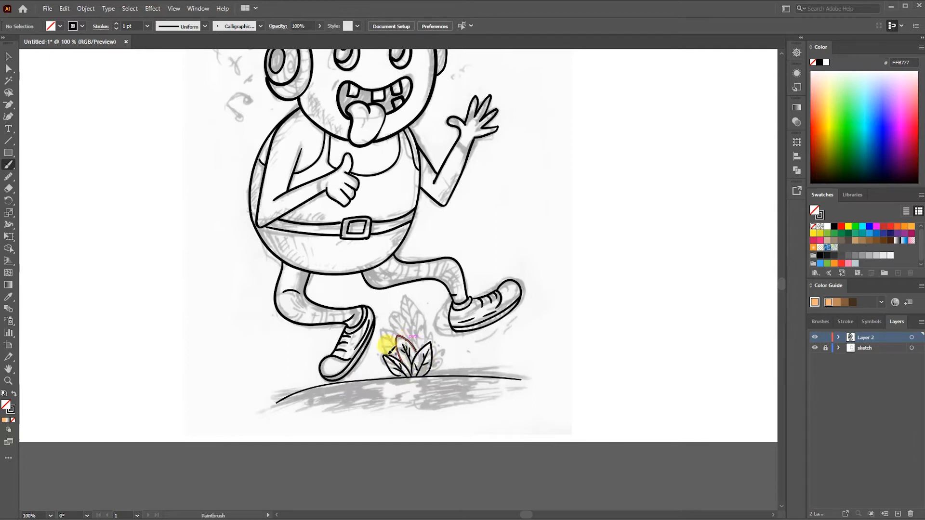
{"action": "mouse_move", "coordinate": [396, 348]}
{"action": "left_mouse_down"}
{"action": "mouse_move", "coordinate": [417, 332]}
{"action": "mouse_move", "coordinate": [397, 329]}
{"action": "left_mouse_up"}
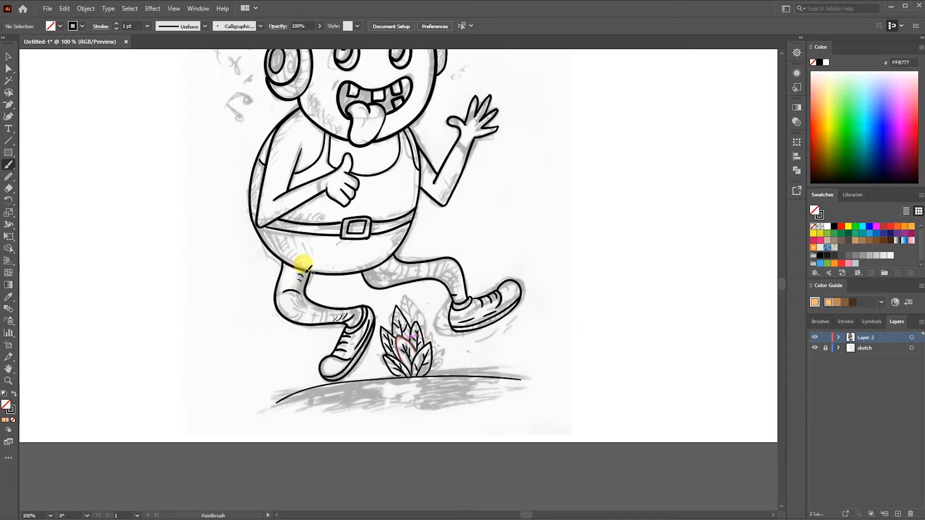
- Add short hatching strokes along the lower-left edge of the belly below the belt
{"action": "left_click_drag", "start_coordinate": [272, 233], "coordinate": [266, 240]}
{"action": "left_click_drag", "start_coordinate": [277, 237], "coordinate": [271, 247]}
{"action": "left_click_drag", "start_coordinate": [283, 243], "coordinate": [281, 255]}
{"action": "left_click_drag", "start_coordinate": [294, 255], "coordinate": [288, 262]}
{"action": "left_click_drag", "start_coordinate": [299, 260], "coordinate": [294, 266]}
{"action": "left_click_drag", "start_coordinate": [267, 233], "coordinate": [278, 250]}
- Add hatching strokes to the shirt just above the belt and along the back's outer edge
{"action": "left_click_drag", "start_coordinate": [294, 214], "coordinate": [294, 221]}
{"action": "left_click_drag", "start_coordinate": [305, 215], "coordinate": [300, 220]}
{"action": "left_click_drag", "start_coordinate": [310, 216], "coordinate": [305, 220]}
{"action": "left_click_drag", "start_coordinate": [316, 217], "coordinate": [262, 223]}
{"action": "left_click_drag", "start_coordinate": [272, 216], "coordinate": [266, 221]}
{"action": "left_click_drag", "start_coordinate": [277, 215], "coordinate": [273, 220]}
{"action": "left_click_drag", "start_coordinate": [284, 213], "coordinate": [278, 218]}
{"action": "left_click_drag", "start_coordinate": [258, 185], "coordinate": [253, 192]}
{"action": "left_click_drag", "start_coordinate": [256, 190], "coordinate": [253, 197]}
{"action": "left_click_drag", "start_coordinate": [255, 197], "coordinate": [253, 202]}
- Add hatching strokes to the belly's right side and underside and to both legs
{"action": "left_click_drag", "start_coordinate": [405, 230], "coordinate": [397, 238]}
{"action": "left_click_drag", "start_coordinate": [401, 236], "coordinate": [394, 244]}
{"action": "left_click_drag", "start_coordinate": [392, 247], "coordinate": [388, 253]}
{"action": "left_click_drag", "start_coordinate": [311, 264], "coordinate": [308, 268]}
{"action": "left_click_drag", "start_coordinate": [318, 266], "coordinate": [315, 269]}
{"action": "left_click_drag", "start_coordinate": [375, 283], "coordinate": [387, 278]}
{"action": "left_click_drag", "start_coordinate": [416, 264], "coordinate": [413, 278]}
{"action": "left_click_drag", "start_coordinate": [431, 266], "coordinate": [429, 274]}
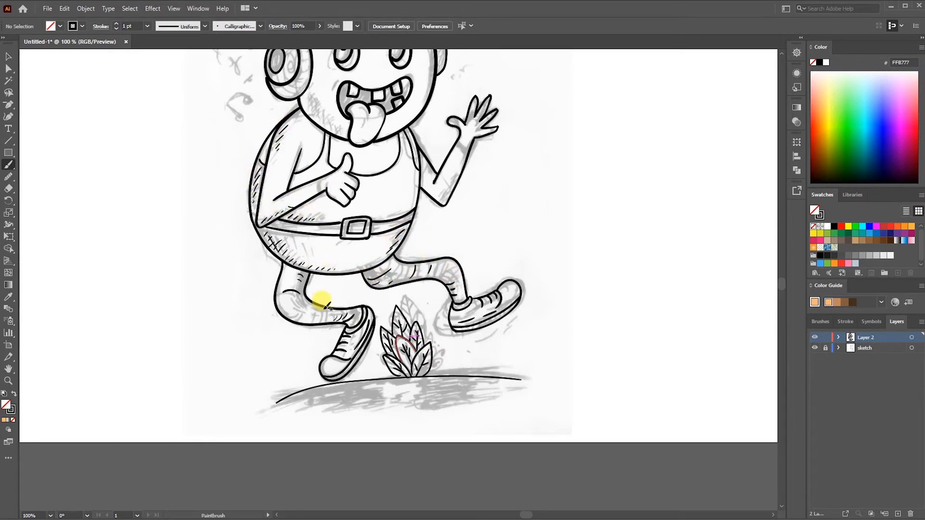
{"action": "left_click_drag", "start_coordinate": [298, 291], "coordinate": [299, 292]}
{"action": "left_click_drag", "start_coordinate": [304, 267], "coordinate": [307, 274]}
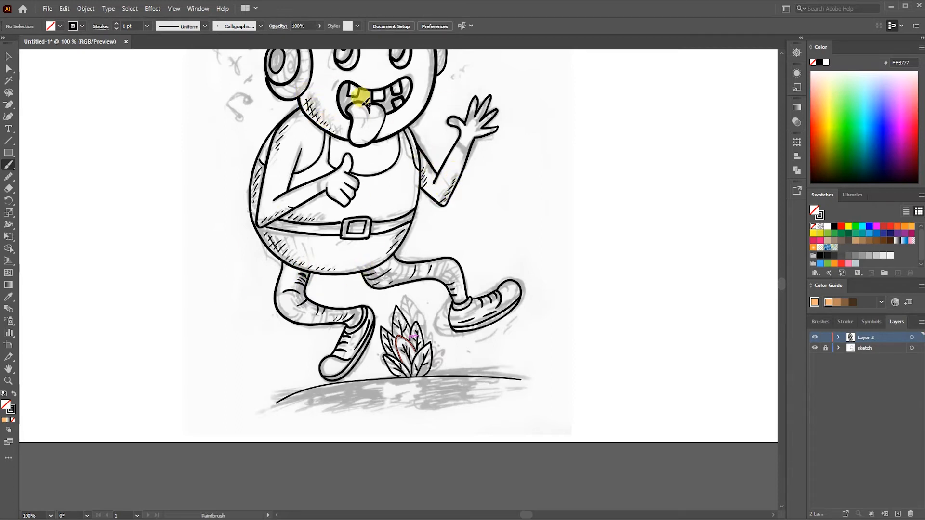
- Add hatching strokes to the cap's brim and the left side of its crown
{"action": "scroll", "coordinate": [330, 156], "scroll_direction": "up", "scroll_amount": 4}
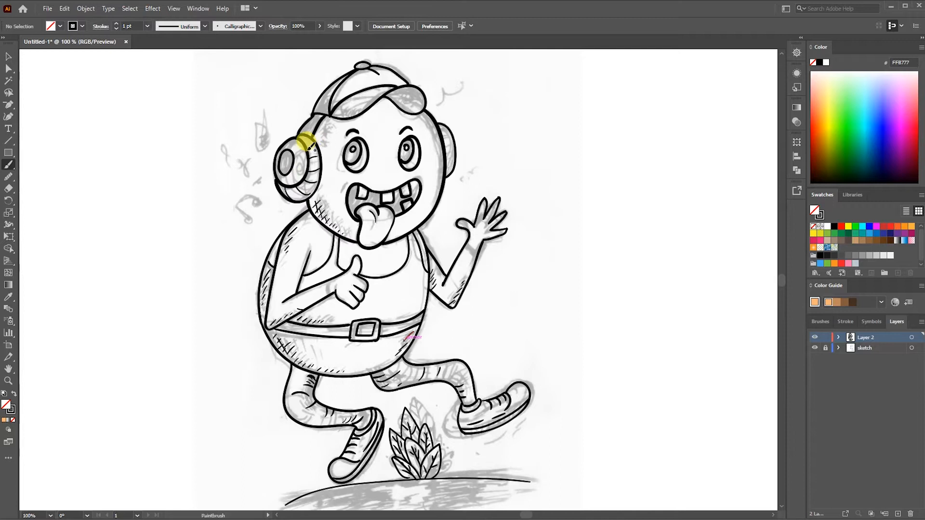
{"action": "left_click_drag", "start_coordinate": [397, 92], "coordinate": [396, 102]}
{"action": "left_click_drag", "start_coordinate": [409, 101], "coordinate": [408, 106]}
{"action": "left_click_drag", "start_coordinate": [320, 102], "coordinate": [320, 112]}
{"action": "left_click_drag", "start_coordinate": [326, 106], "coordinate": [325, 113]}
- Add shading strokes to the jaw beside the headphone, the bent arm, and the left leg's knee
{"action": "left_click_drag", "start_coordinate": [319, 199], "coordinate": [315, 206]}
{"action": "left_click_drag", "start_coordinate": [278, 298], "coordinate": [276, 302]}
{"action": "left_click_drag", "start_coordinate": [307, 273], "coordinate": [303, 278]}
{"action": "left_click_drag", "start_coordinate": [304, 281], "coordinate": [300, 288]}
{"action": "left_click_drag", "start_coordinate": [304, 417], "coordinate": [296, 420]}
- Add detail strokes to the left sneaker's toe and along the right sneaker's sole
{"action": "left_click_drag", "start_coordinate": [341, 468], "coordinate": [348, 463]}
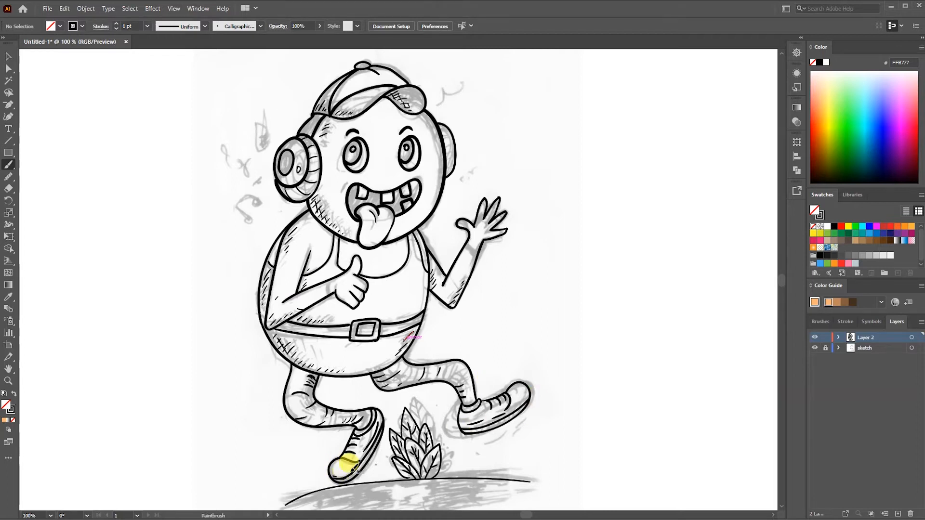
{"action": "left_click_drag", "start_coordinate": [465, 426], "coordinate": [465, 432]}
{"action": "left_click_drag", "start_coordinate": [476, 426], "coordinate": [493, 428]}
{"action": "left_click_drag", "start_coordinate": [504, 417], "coordinate": [507, 421]}
{"action": "left_click_drag", "start_coordinate": [522, 406], "coordinate": [516, 415]}
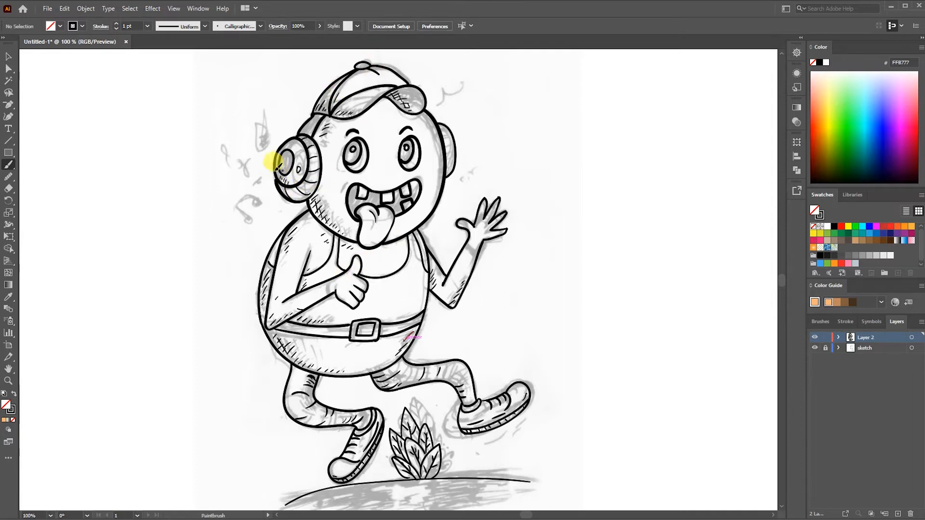
- Hide the sketch layer and add a stroke to the thumbs-up hand and cross-hatching to the belly's lower-left edge and back
{"action": "left_click", "coordinate": [815, 347]}
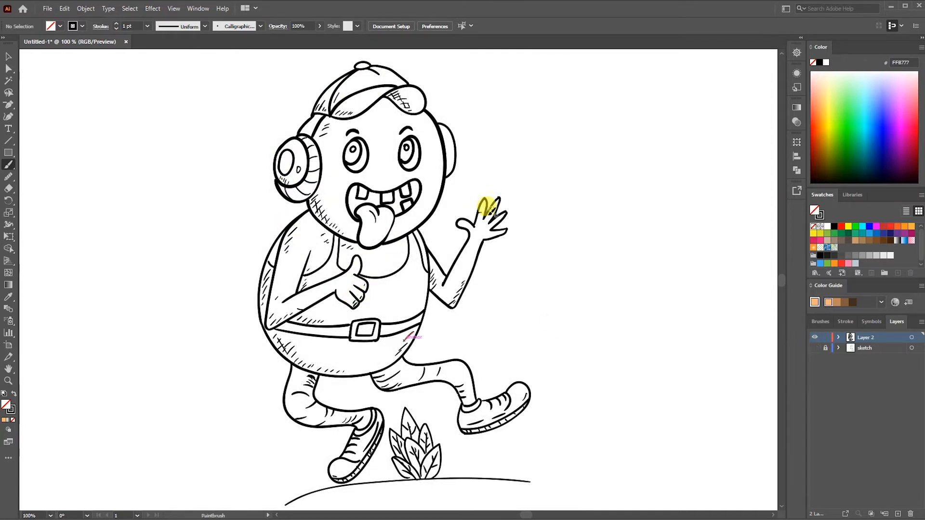
{"action": "left_click_drag", "start_coordinate": [353, 276], "coordinate": [353, 285]}
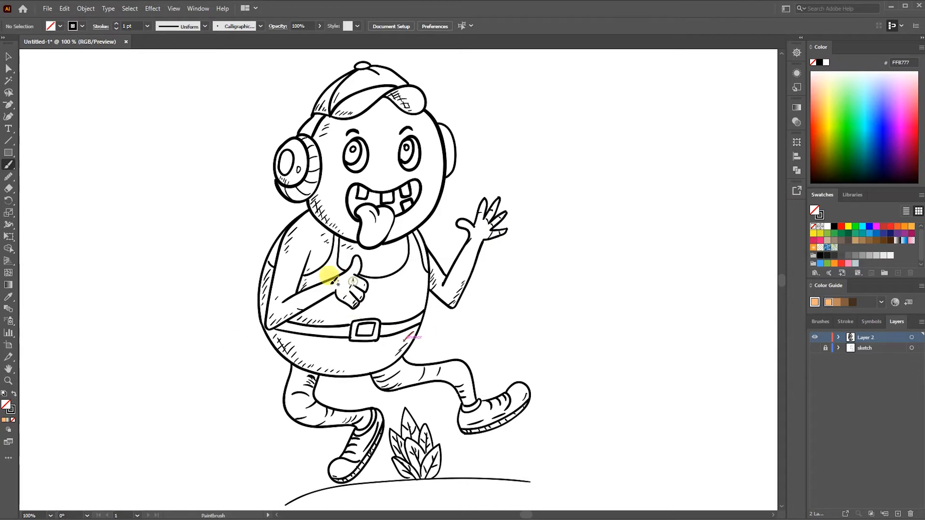
{"action": "left_click_drag", "start_coordinate": [277, 340], "coordinate": [286, 351]}
{"action": "left_click_drag", "start_coordinate": [287, 346], "coordinate": [295, 357]}
{"action": "left_click_drag", "start_coordinate": [292, 353], "coordinate": [300, 364]}
{"action": "left_click_drag", "start_coordinate": [300, 361], "coordinate": [307, 369]}
{"action": "left_click_drag", "start_coordinate": [309, 367], "coordinate": [318, 371]}
{"action": "left_click_drag", "start_coordinate": [264, 274], "coordinate": [269, 282]}
{"action": "left_click_drag", "start_coordinate": [262, 281], "coordinate": [267, 289]}
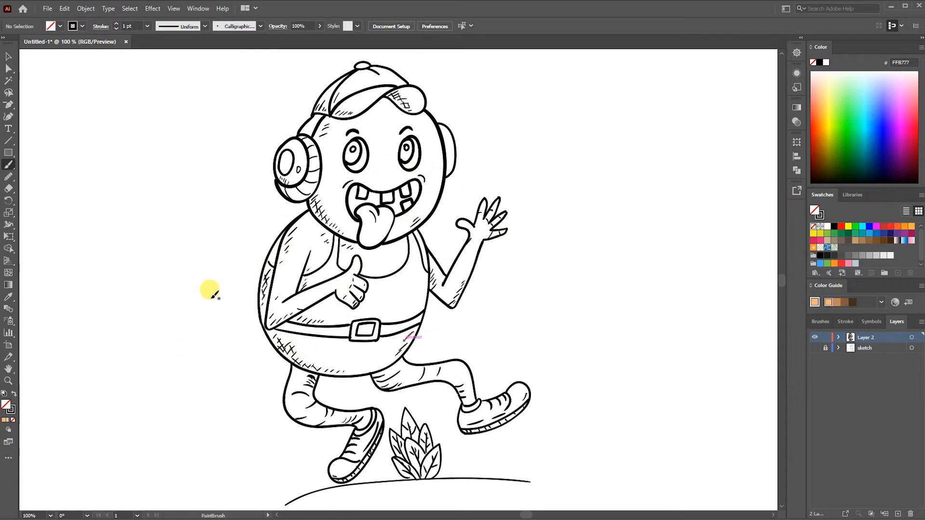
- Create a new layer named color between the line art and the sketch layer
{"action": "left_click", "coordinate": [815, 348]}
{"action": "left_click", "coordinate": [814, 348]}
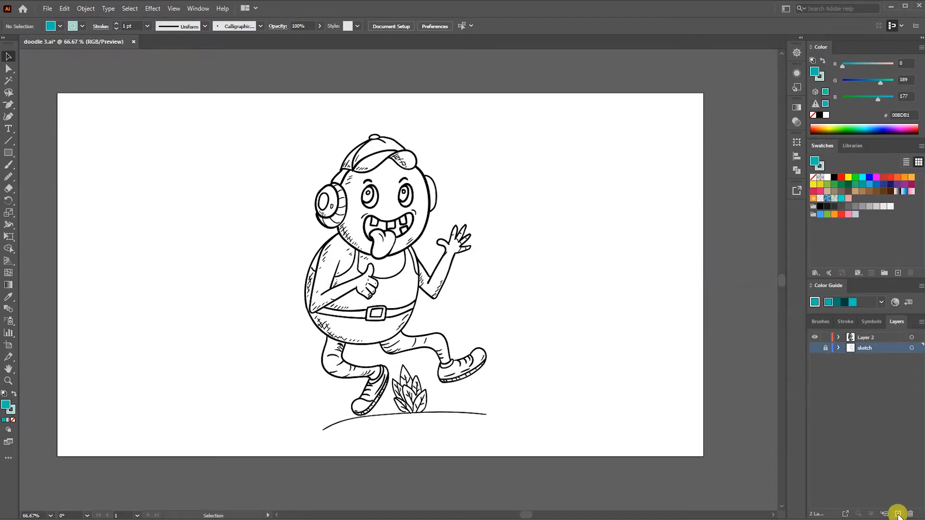
{"action": "left_click", "coordinate": [897, 513]}
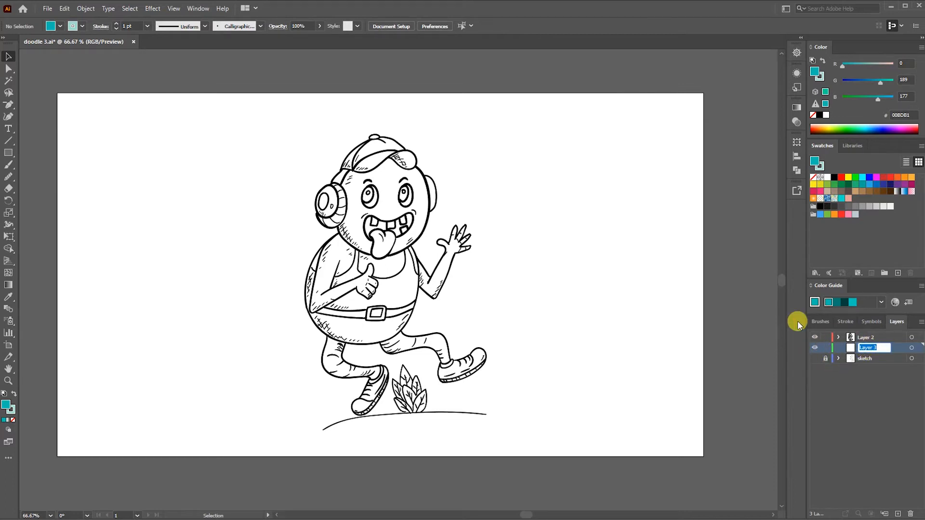
{"action": "key", "text": "Return"}
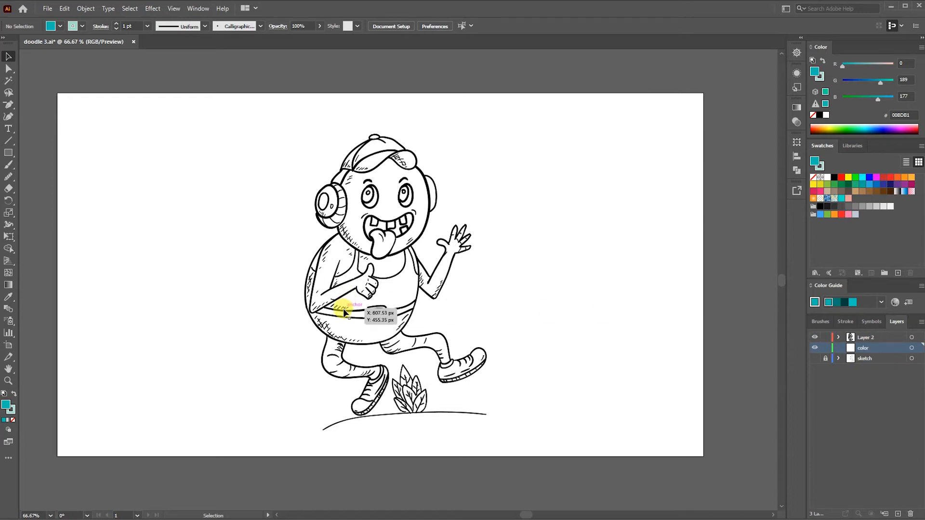
- Trace the face below the cap with the Pencil tool and fill it with the salmon-pink swatch E5A197
{"action": "key", "text": "ctrl+plus"}
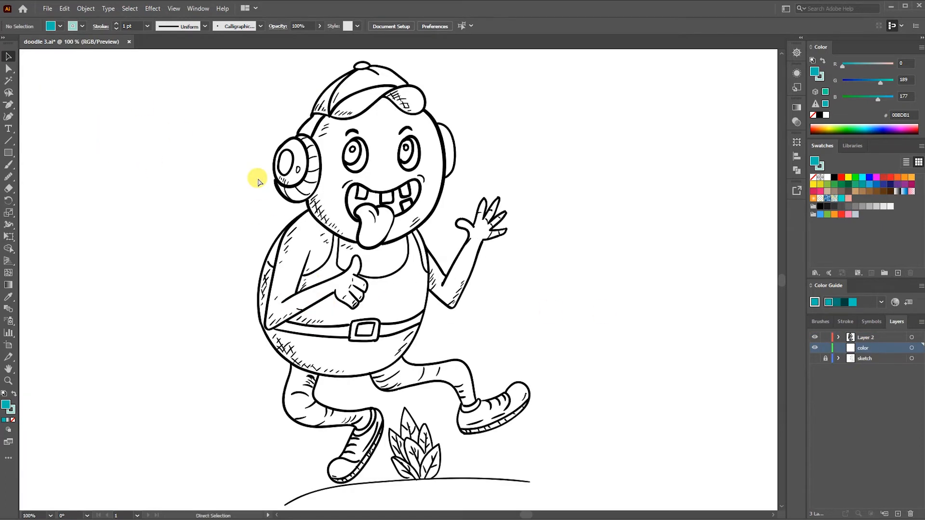
{"action": "left_click_drag", "start_coordinate": [333, 290], "coordinate": [374, 321]}
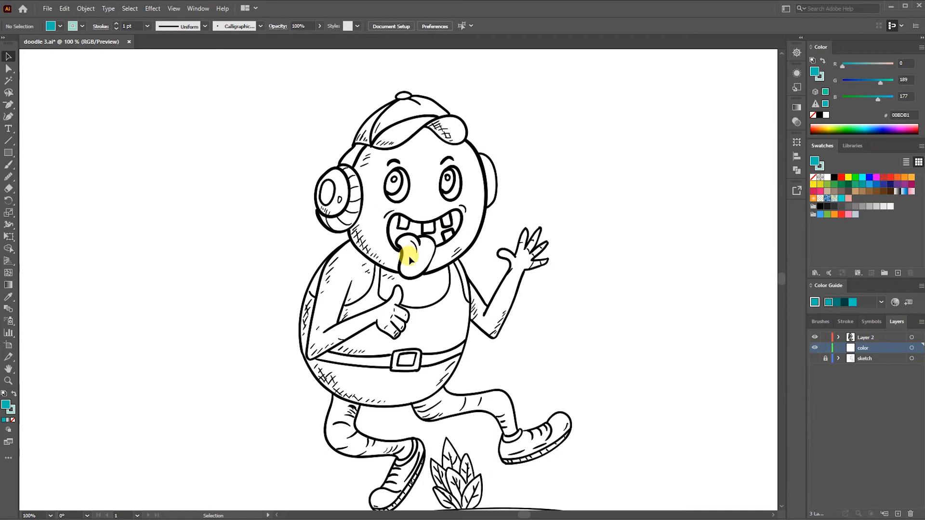
{"action": "left_click_drag", "start_coordinate": [19, 175], "coordinate": [36, 188]}
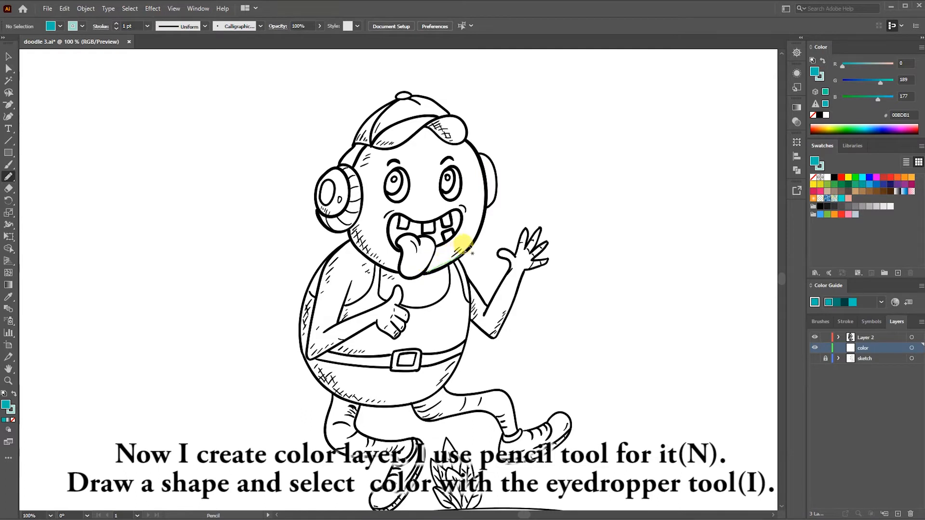
{"action": "left_click_drag", "start_coordinate": [484, 202], "coordinate": [483, 161]}
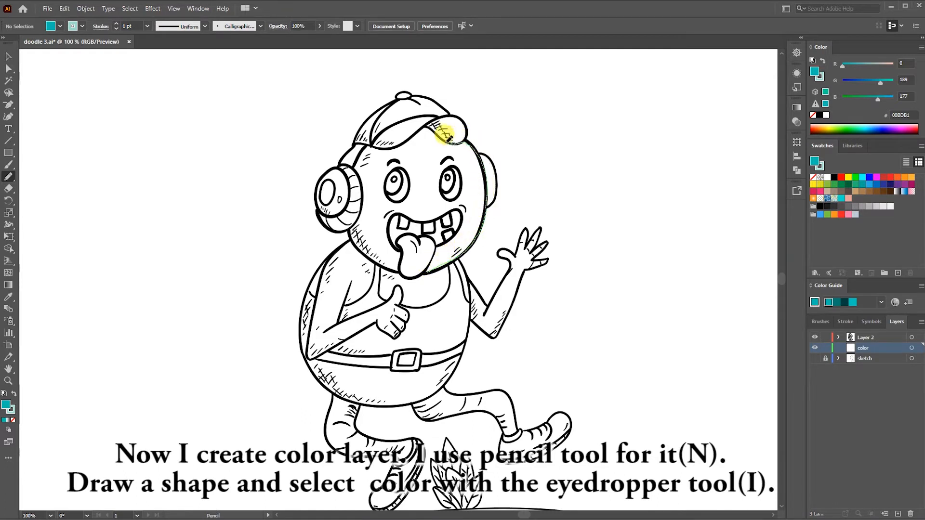
{"action": "mouse_move", "coordinate": [394, 143]}
{"action": "left_mouse_down"}
{"action": "mouse_move", "coordinate": [362, 144]}
{"action": "mouse_move", "coordinate": [373, 255]}
{"action": "mouse_move", "coordinate": [438, 271]}
{"action": "left_mouse_up"}
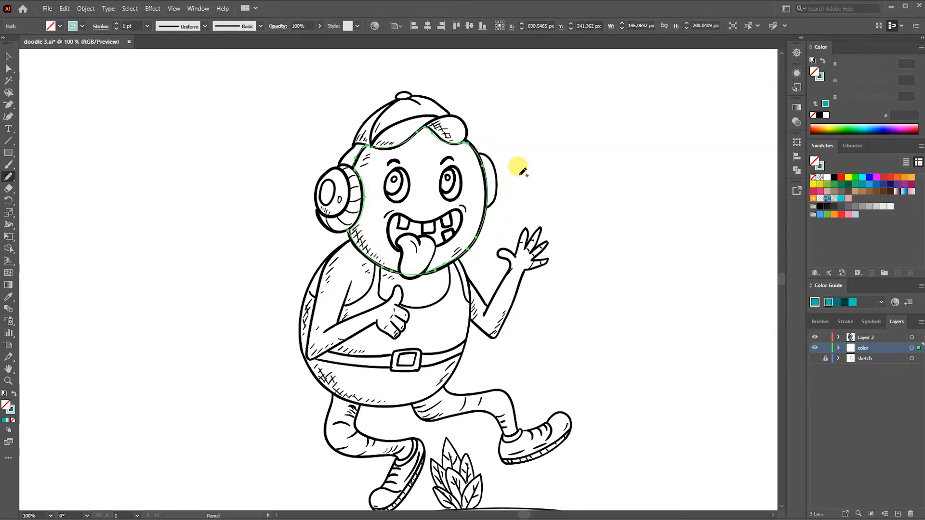
{"action": "left_click", "coordinate": [848, 199]}
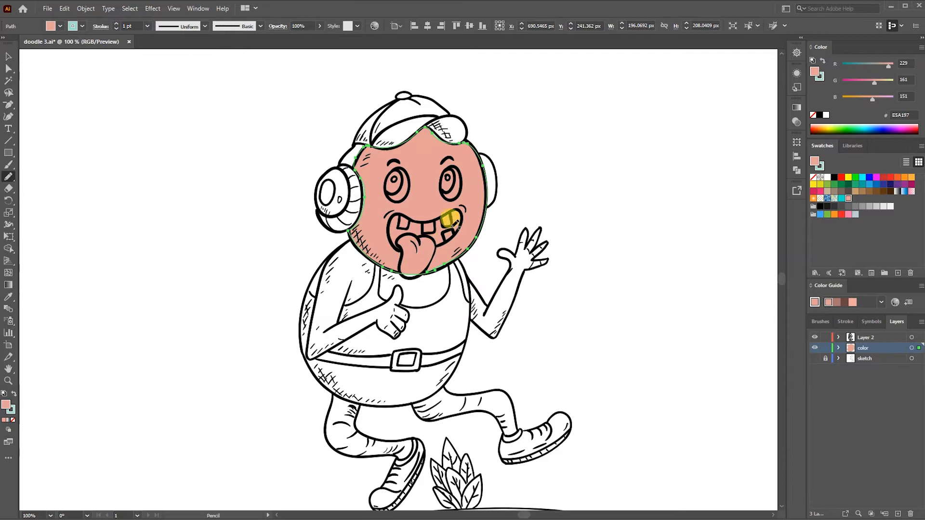
{"action": "left_click", "coordinate": [558, 195], "text": "ctrl"}
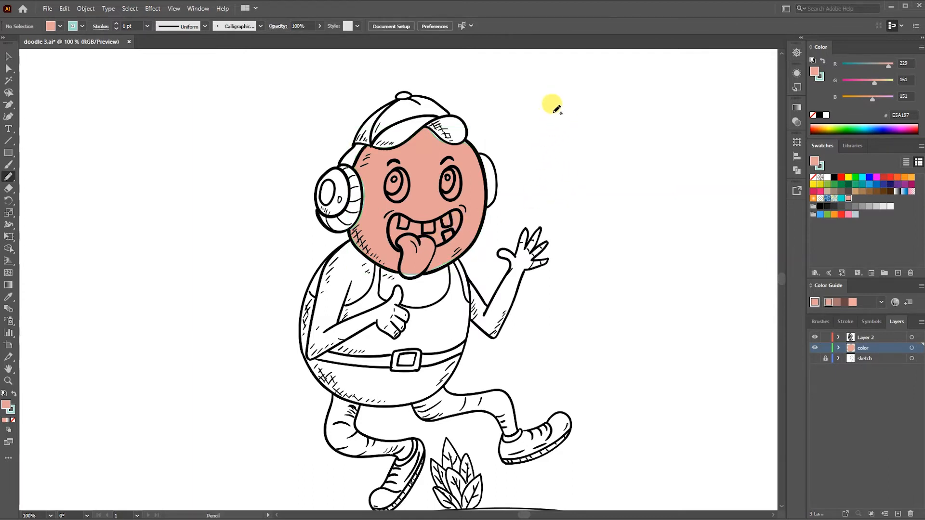
- Change the face fill to a lighter skin tone with RGB 255, 184, 166
{"action": "key", "text": "v"}
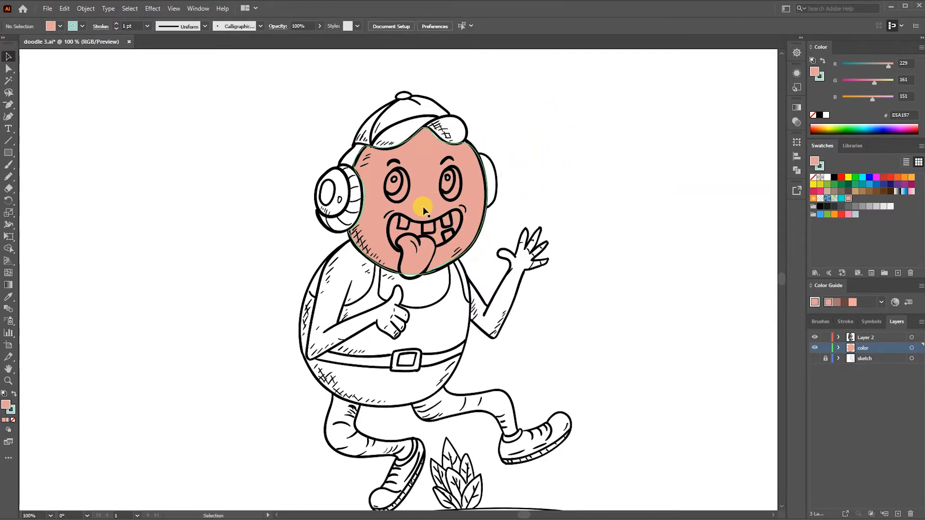
{"action": "left_click", "coordinate": [423, 207]}
{"action": "left_click_drag", "start_coordinate": [876, 83], "coordinate": [894, 65]}
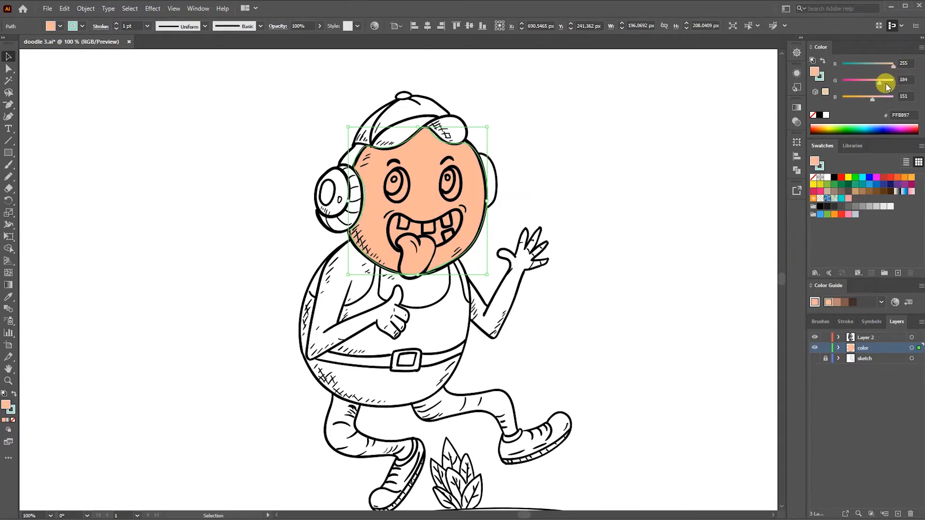
{"action": "left_click_drag", "start_coordinate": [872, 98], "coordinate": [874, 100]}
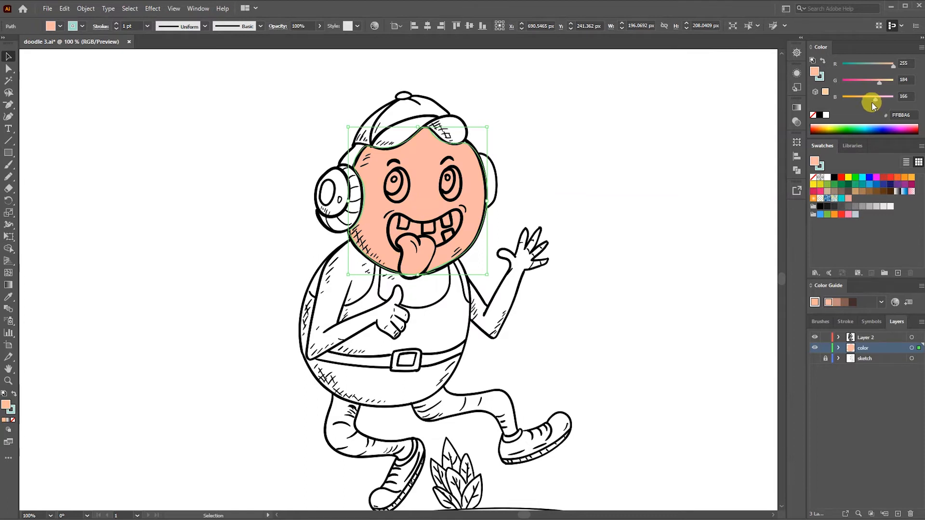
{"action": "left_click", "coordinate": [603, 185]}
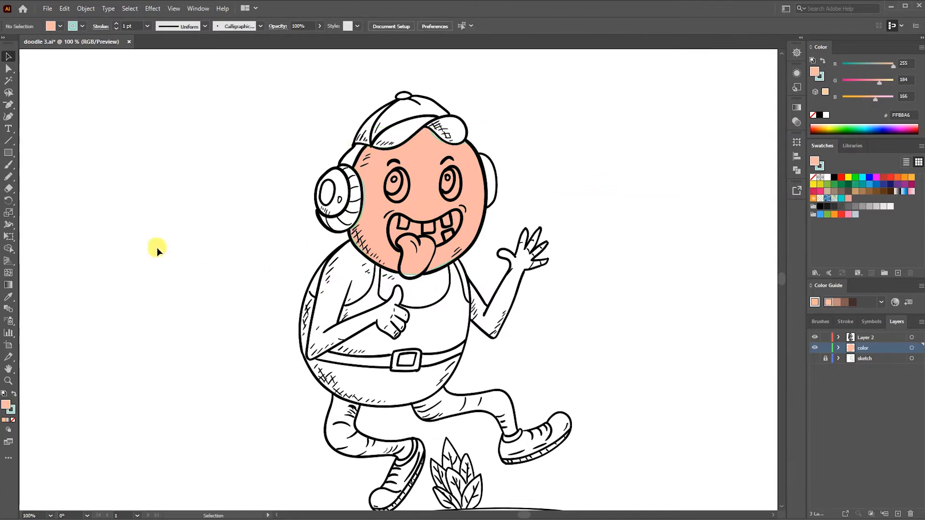
- Trace the shoulder, bent arm, thumbs-up hand and chest as one shape and fill it with the face's sampled skin colour
{"action": "left_click_drag", "start_coordinate": [344, 236], "coordinate": [321, 260]}
{"action": "mouse_move", "coordinate": [316, 292]}
{"action": "left_mouse_down"}
{"action": "mouse_move", "coordinate": [309, 351]}
{"action": "mouse_move", "coordinate": [373, 313]}
{"action": "mouse_move", "coordinate": [408, 320]}
{"action": "left_mouse_up"}
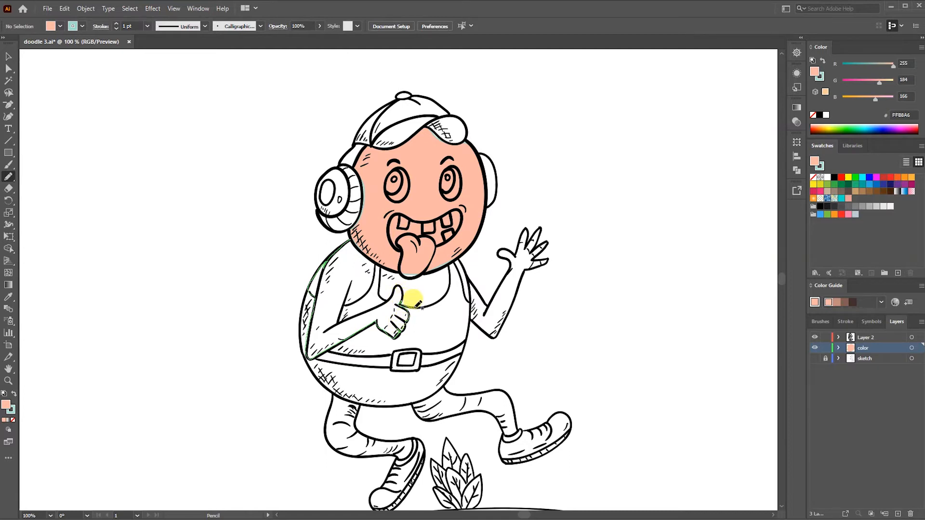
{"action": "mouse_move", "coordinate": [431, 302]}
{"action": "left_mouse_down"}
{"action": "mouse_move", "coordinate": [450, 292]}
{"action": "mouse_move", "coordinate": [450, 266]}
{"action": "mouse_move", "coordinate": [398, 270]}
{"action": "left_mouse_up"}
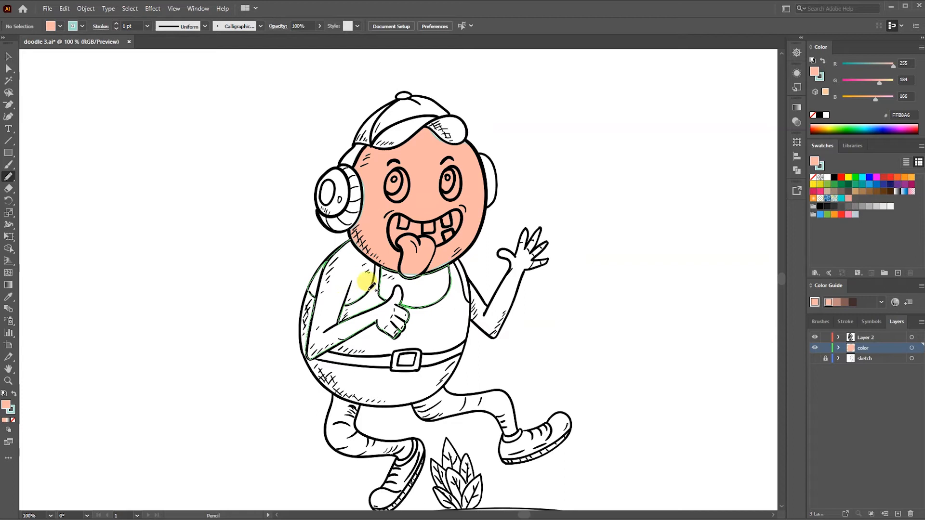
{"action": "left_click_drag", "start_coordinate": [354, 225], "coordinate": [350, 236]}
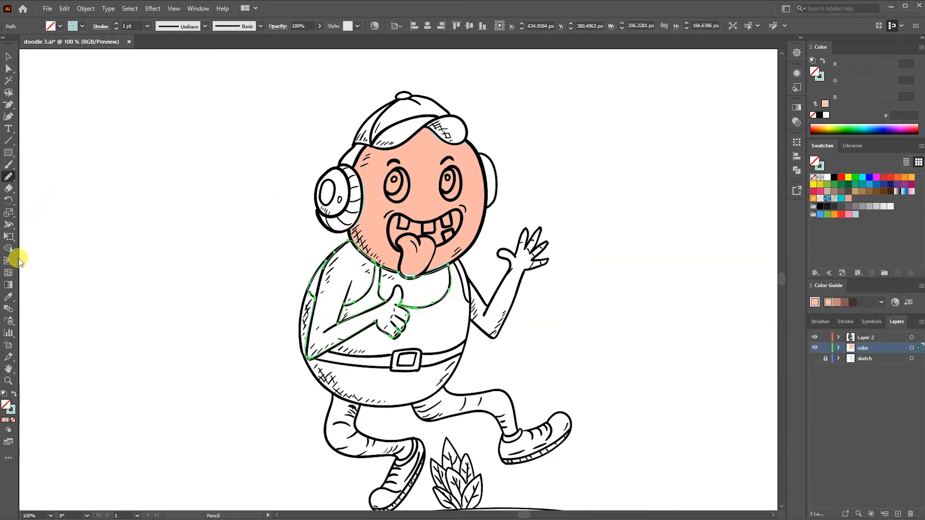
{"action": "left_click", "coordinate": [16, 293]}
{"action": "left_click", "coordinate": [412, 191]}
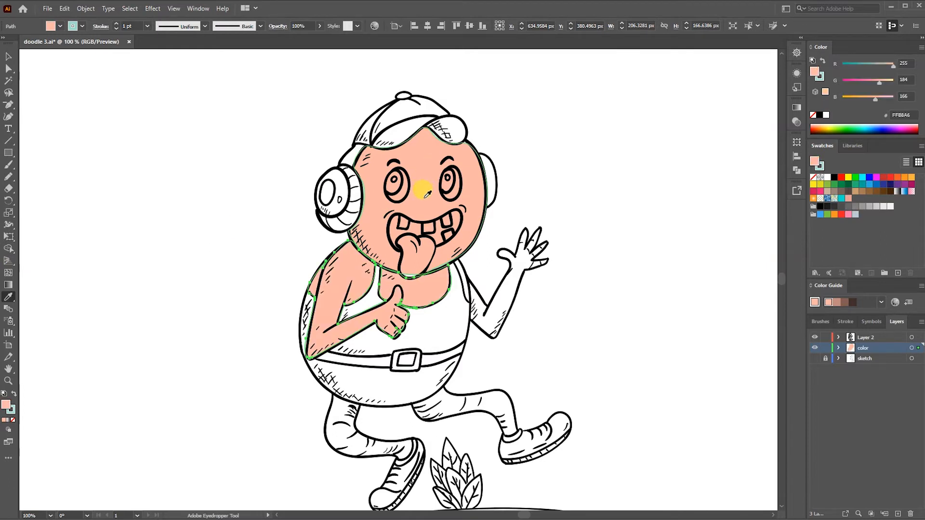
- Trace the raised arm and open hand with the Pencil tool and fill the shape with the sampled skin colour
{"action": "left_click", "coordinate": [8, 176]}
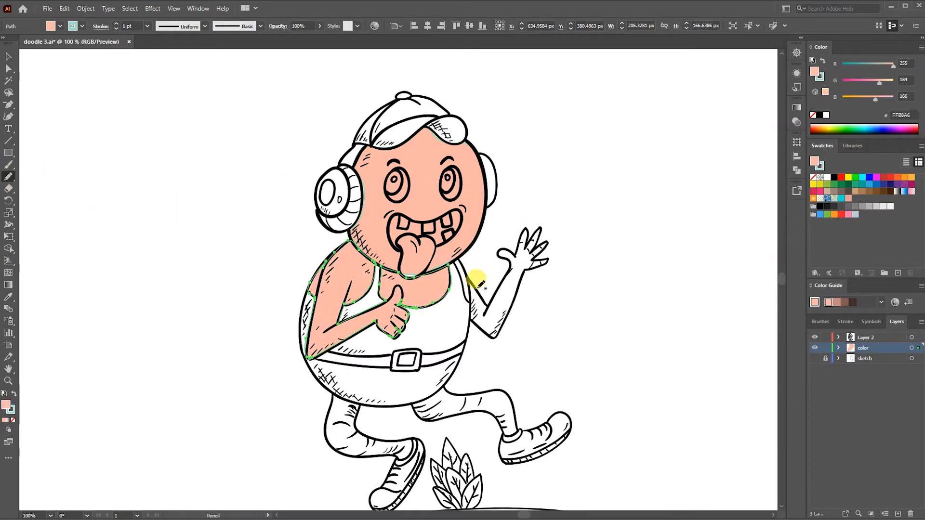
{"action": "mouse_move", "coordinate": [486, 303]}
{"action": "left_mouse_down"}
{"action": "mouse_move", "coordinate": [506, 256]}
{"action": "mouse_move", "coordinate": [497, 243]}
{"action": "mouse_move", "coordinate": [515, 241]}
{"action": "mouse_move", "coordinate": [525, 221]}
{"action": "mouse_move", "coordinate": [536, 235]}
{"action": "left_mouse_up"}
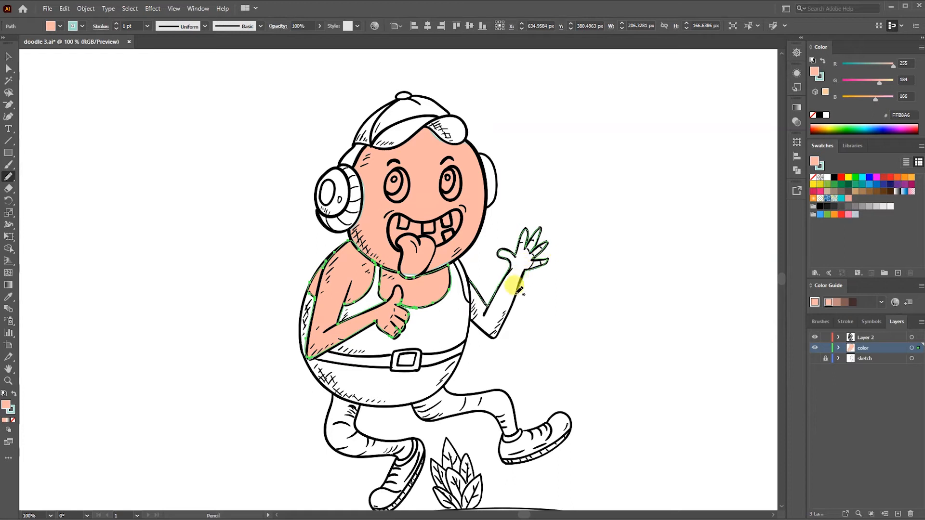
{"action": "left_click_drag", "start_coordinate": [492, 333], "coordinate": [474, 317]}
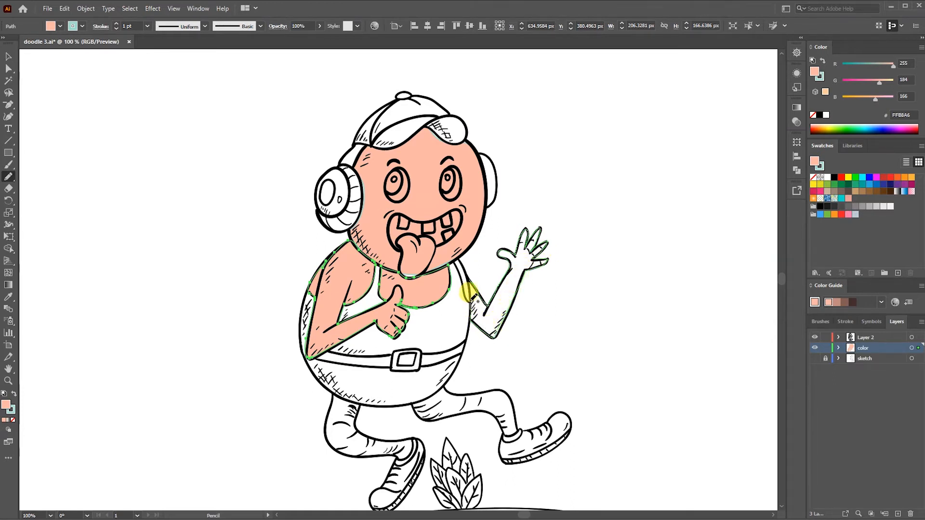
{"action": "mouse_move", "coordinate": [456, 265]}
{"action": "left_mouse_down"}
{"action": "mouse_move", "coordinate": [455, 253]}
{"action": "mouse_move", "coordinate": [473, 268]}
{"action": "left_mouse_up"}
{"action": "left_click", "coordinate": [15, 298]}
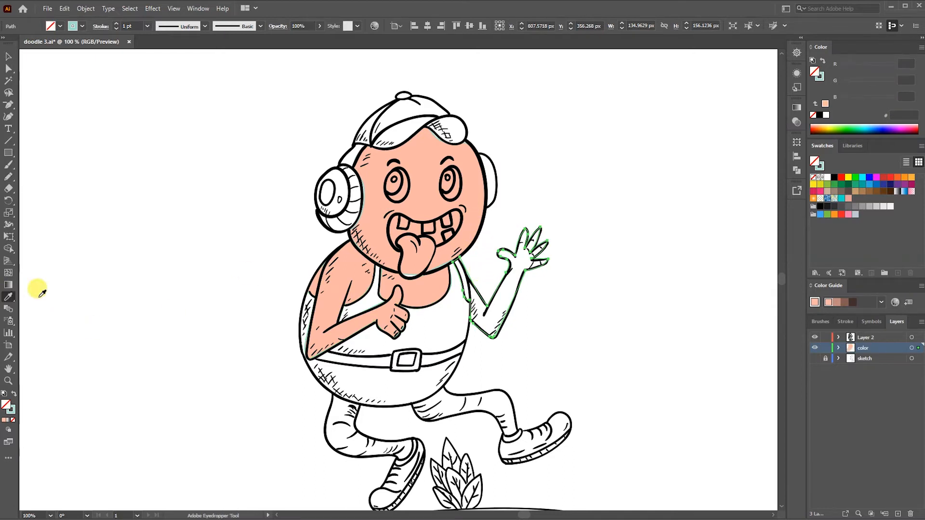
{"action": "left_click", "coordinate": [423, 287]}
- Trace the pupils of both eyes with the Pencil tool and fill them black
{"action": "left_click", "coordinate": [8, 177]}
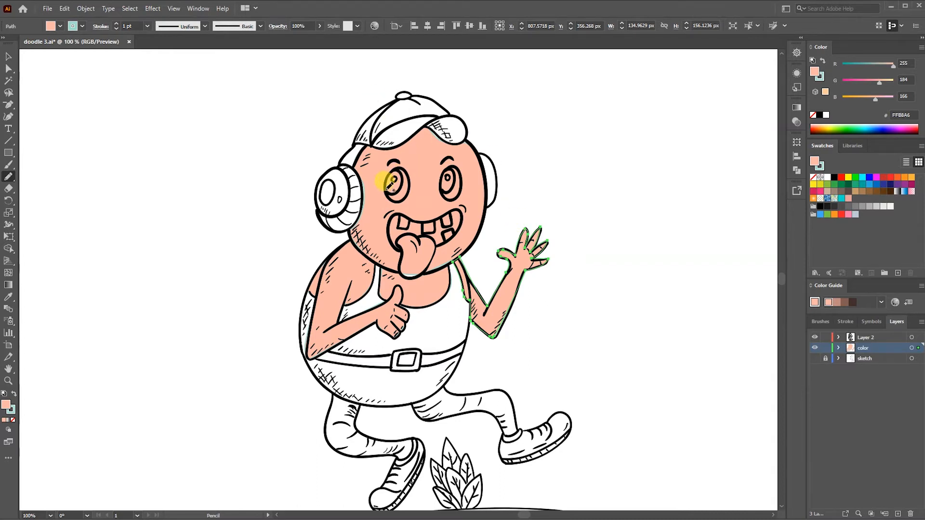
{"action": "left_click_drag", "start_coordinate": [390, 182], "coordinate": [394, 180]}
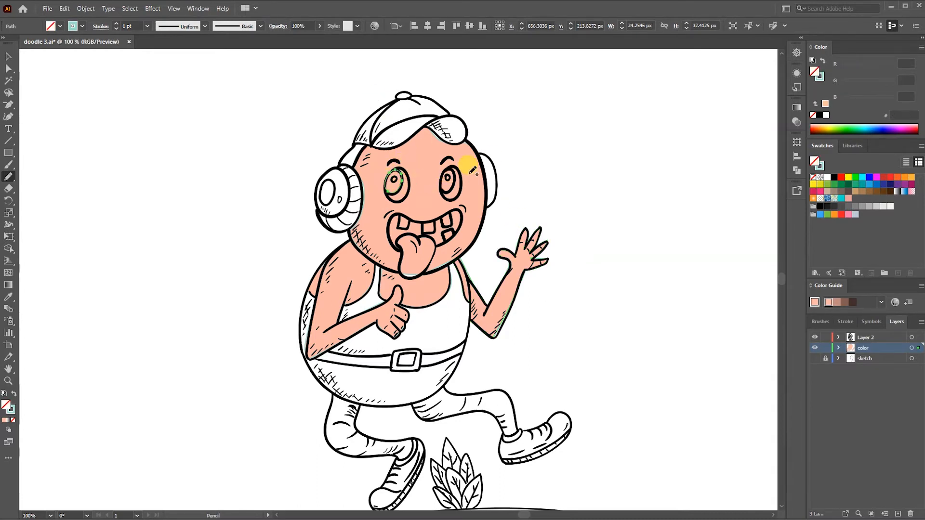
{"action": "left_click", "coordinate": [812, 60]}
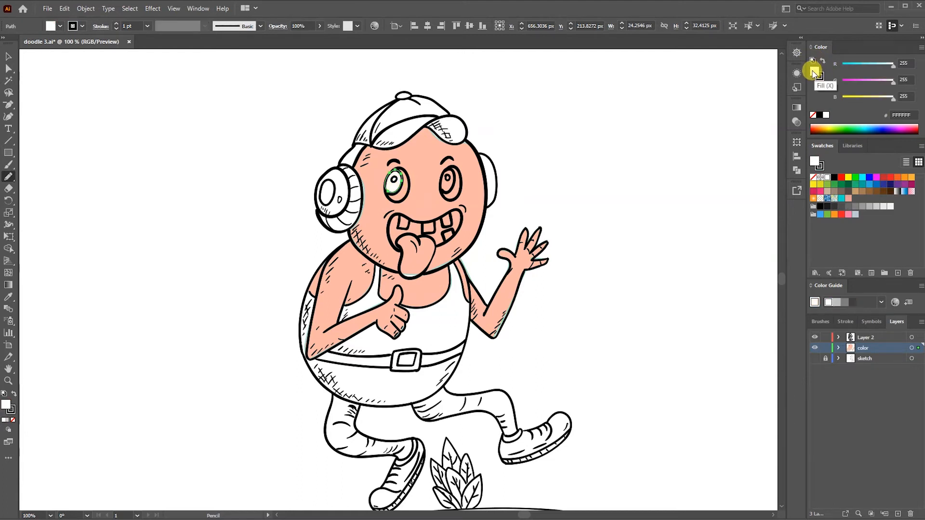
{"action": "left_click", "coordinate": [820, 115]}
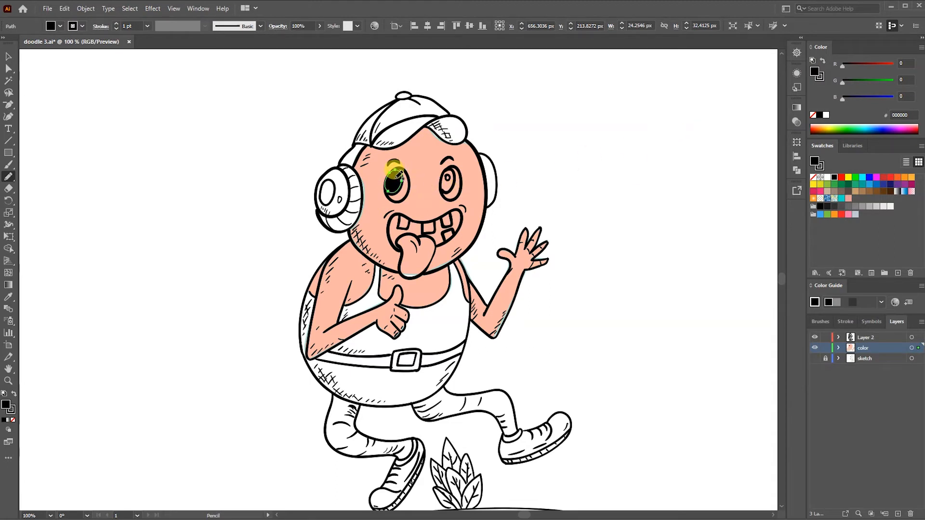
{"action": "left_click", "coordinate": [583, 148], "text": "ctrl"}
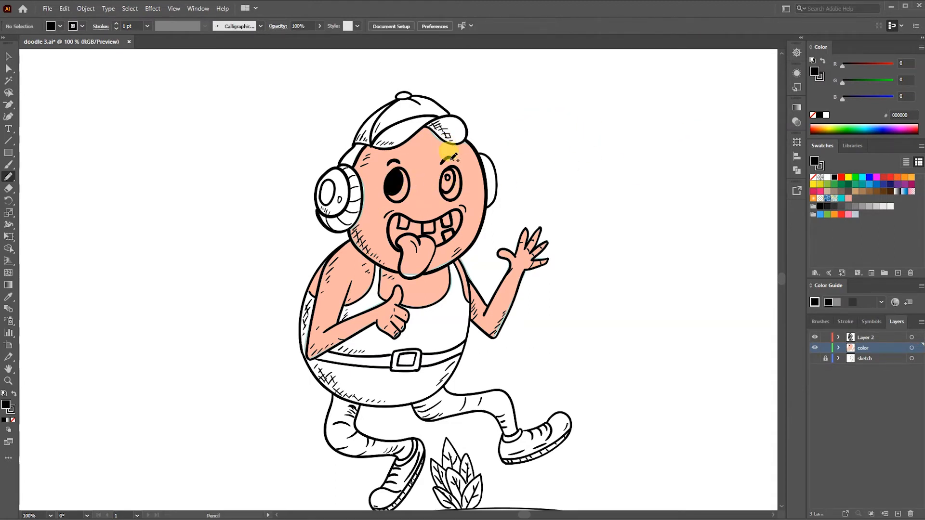
{"action": "mouse_move", "coordinate": [449, 191]}
{"action": "left_mouse_down"}
{"action": "mouse_move", "coordinate": [449, 169]}
{"action": "mouse_move", "coordinate": [394, 174]}
{"action": "mouse_move", "coordinate": [447, 175]}
{"action": "left_mouse_up"}
{"action": "left_click", "coordinate": [820, 115]}
{"action": "left_click", "coordinate": [583, 147], "text": "ctrl"}
- Give the left eye's pupil a small white highlight with no stroke
{"action": "left_click", "coordinate": [826, 115]}
{"action": "left_click", "coordinate": [826, 115]}
{"action": "left_click", "coordinate": [821, 78]}
{"action": "left_click", "coordinate": [813, 115]}
{"action": "left_click", "coordinate": [395, 177], "text": "ctrl"}
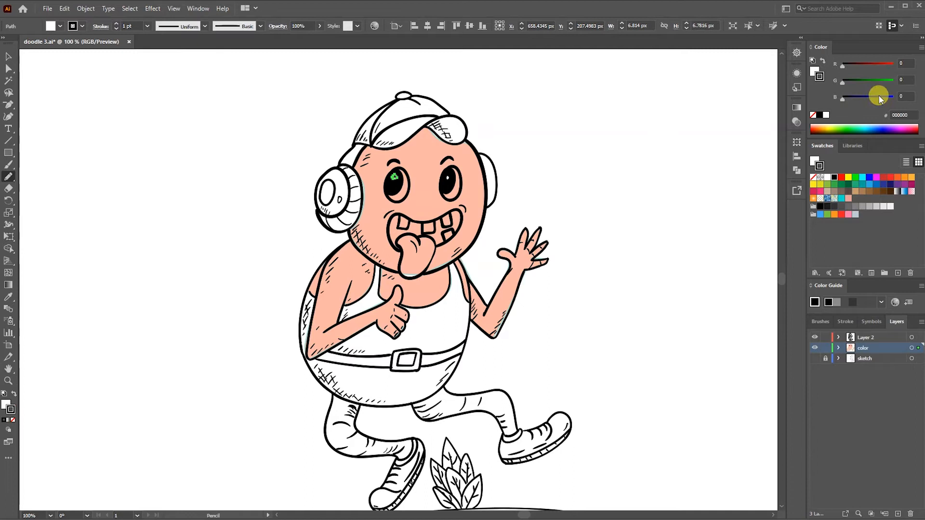
{"action": "left_click", "coordinate": [812, 115]}
{"action": "left_click", "coordinate": [648, 120], "text": "ctrl"}
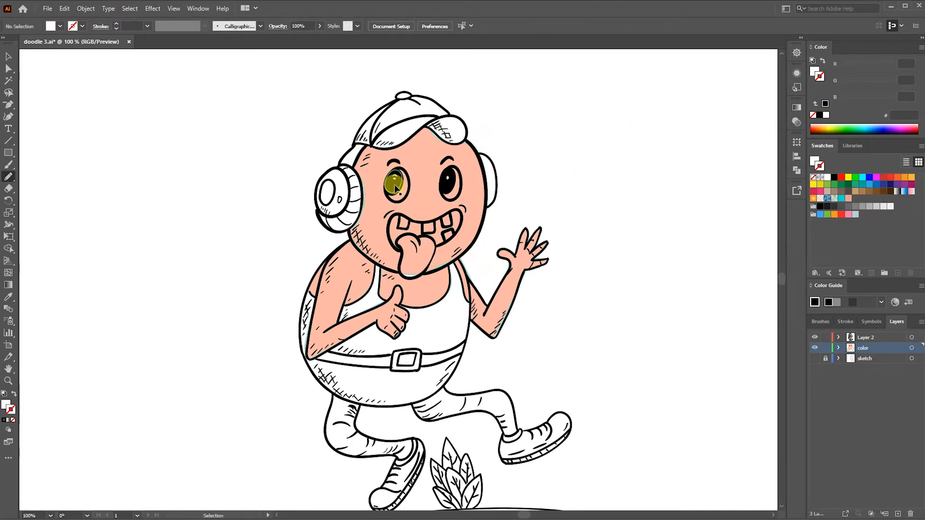
- Finish the white highlights in both pupils and delete the leftover line-art circle in the right eye
{"action": "left_click", "coordinate": [395, 179], "text": "ctrl"}
{"action": "left_click", "coordinate": [813, 115]}
{"action": "left_click", "coordinate": [814, 71]}
{"action": "left_click", "coordinate": [674, 140], "text": "ctrl"}
{"action": "left_click", "coordinate": [395, 178], "text": "ctrl"}
{"action": "left_click", "coordinate": [526, 157], "text": "ctrl"}
{"action": "left_click", "coordinate": [444, 176], "text": "ctrl"}
{"action": "key", "text": "Delete"}
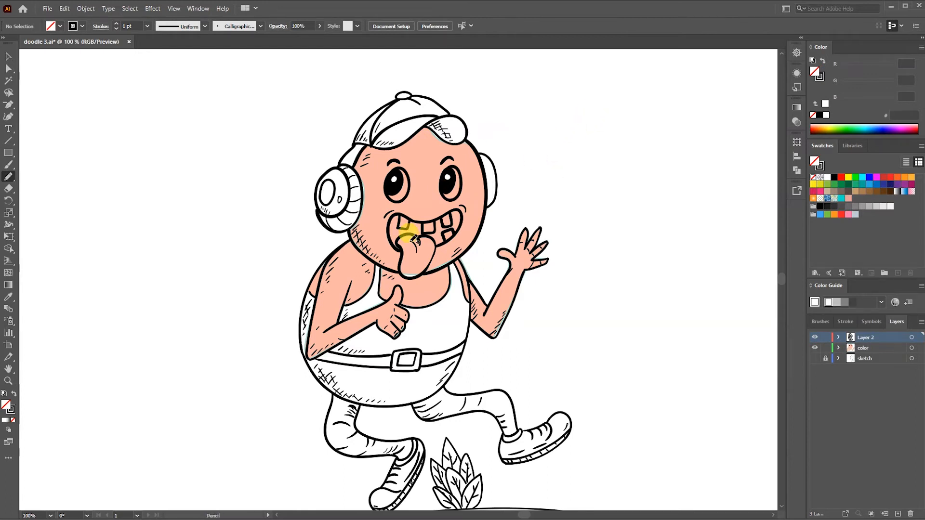
- Try to fill the left eye's line-art outline with white and arrange it behind the pupil
{"action": "key", "text": "ctrl+z"}
{"action": "left_click", "coordinate": [426, 105], "text": "ctrl"}
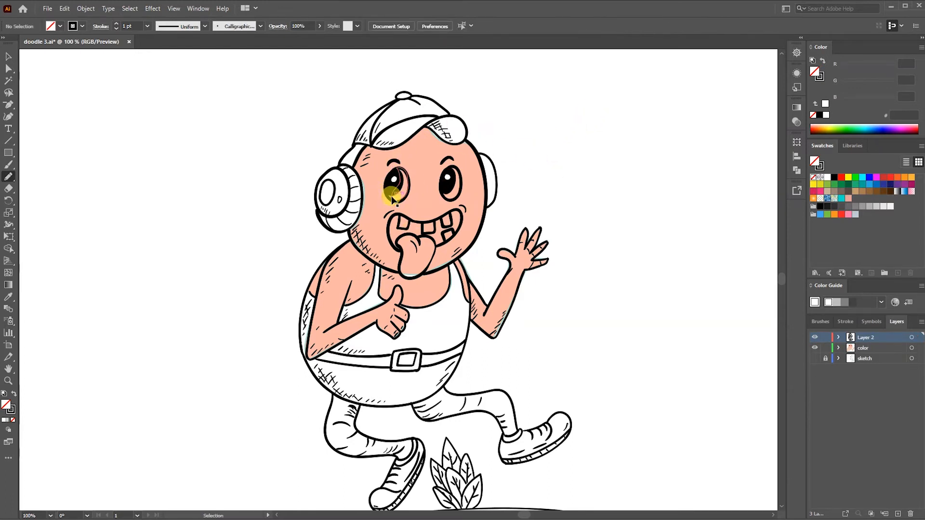
{"action": "left_click", "coordinate": [397, 188], "text": "ctrl"}
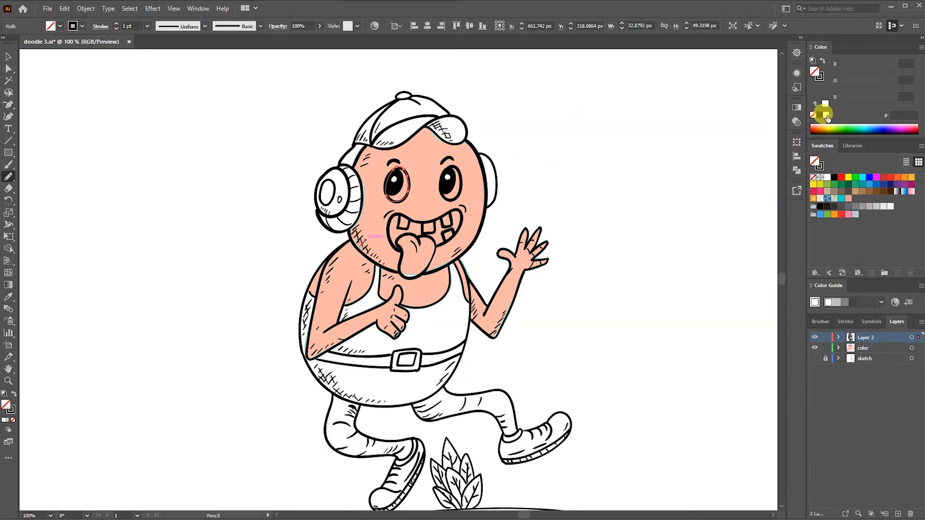
{"action": "right_click", "coordinate": [400, 192]}
{"action": "mouse_move", "coordinate": [453, 375]}
{"action": "left_click", "coordinate": [552, 397]}
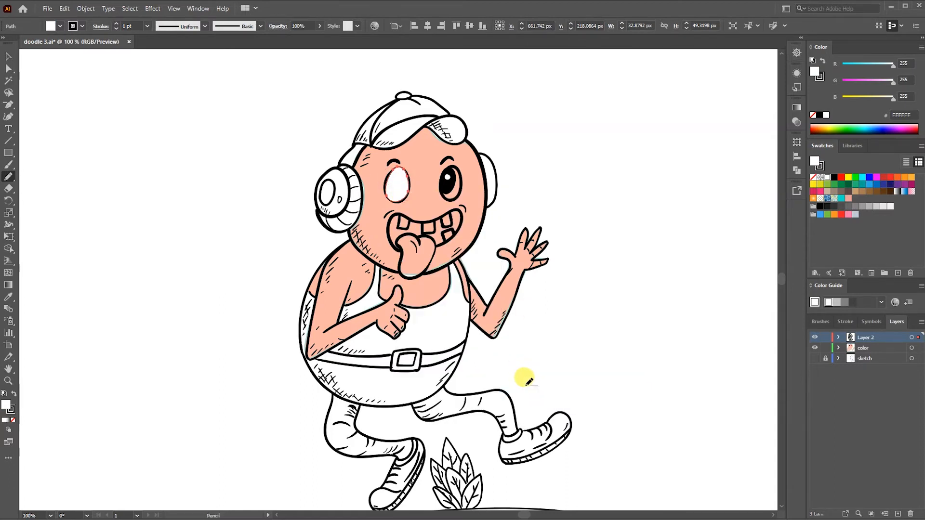
{"action": "key", "text": "ctrl+["}
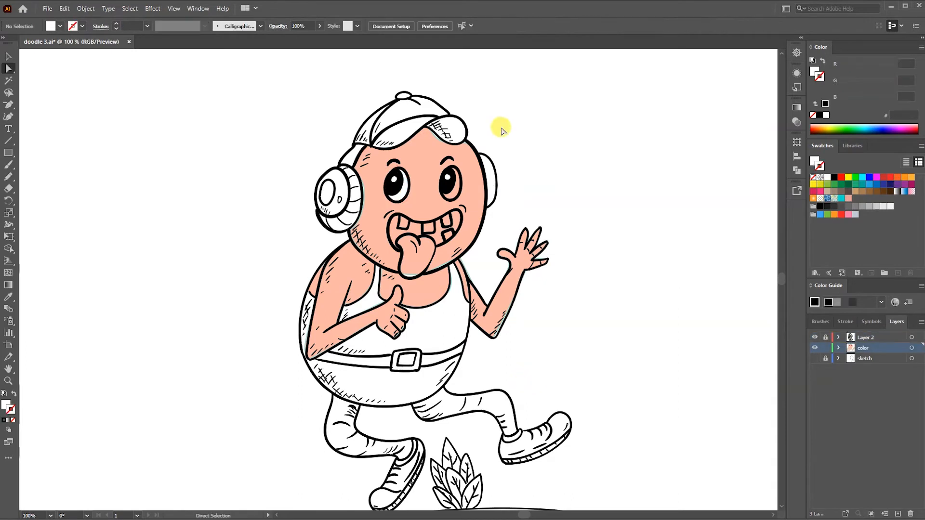
- Trace a shape over the right eye with the Pencil tool and give it a white fill and no stroke
{"action": "key", "text": "n"}
{"action": "mouse_move", "coordinate": [438, 174]}
{"action": "left_mouse_down"}
{"action": "mouse_move", "coordinate": [444, 155]}
{"action": "mouse_move", "coordinate": [450, 196]}
{"action": "left_mouse_up"}
{"action": "key", "text": "slash"}
{"action": "left_click", "coordinate": [815, 73]}
{"action": "left_click", "coordinate": [821, 104]}
{"action": "left_click", "coordinate": [613, 158], "text": "ctrl"}
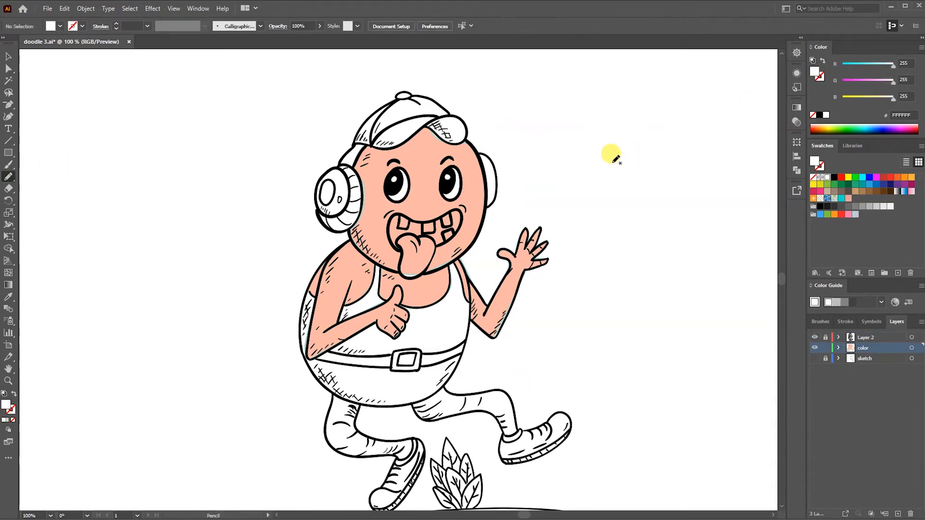
- Trace the inside of the mouth with the Pencil tool and fill the shape with black and no stroke
{"action": "mouse_move", "coordinate": [403, 234]}
{"action": "left_mouse_down"}
{"action": "mouse_move", "coordinate": [413, 243]}
{"action": "mouse_move", "coordinate": [401, 218]}
{"action": "mouse_move", "coordinate": [432, 231]}
{"action": "mouse_move", "coordinate": [423, 223]}
{"action": "mouse_move", "coordinate": [448, 217]}
{"action": "mouse_move", "coordinate": [442, 234]}
{"action": "mouse_move", "coordinate": [400, 241]}
{"action": "left_mouse_up"}
{"action": "left_click", "coordinate": [820, 115]}
{"action": "left_click", "coordinate": [652, 182], "text": "ctrl"}
- Fill the four teeth with white and the tongue with dark red (C1272D), all without a stroke
{"action": "left_click", "coordinate": [826, 115]}
{"action": "left_click", "coordinate": [826, 115]}
{"action": "left_click", "coordinate": [825, 115]}
{"action": "left_click", "coordinate": [825, 115]}
{"action": "left_click", "coordinate": [680, 163], "text": "ctrl"}
{"action": "left_click", "coordinate": [884, 177]}
{"action": "left_click", "coordinate": [644, 223], "text": "ctrl"}
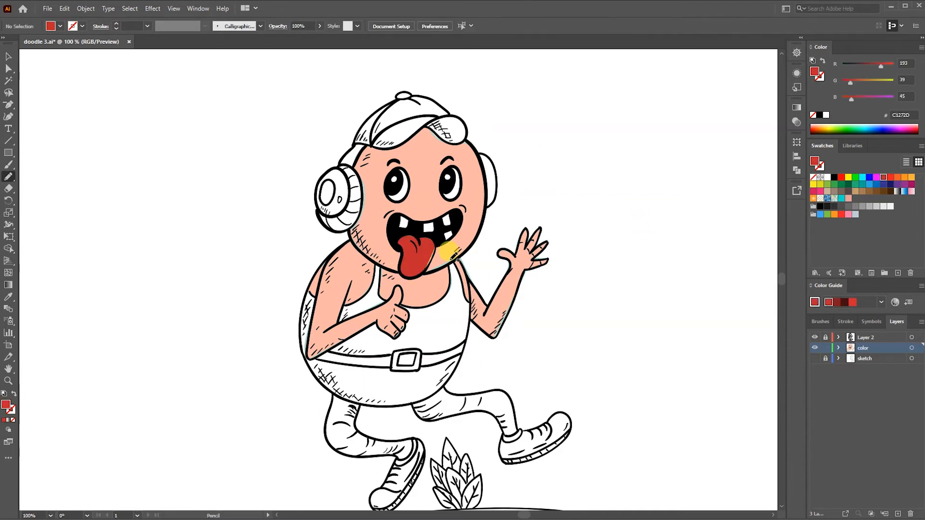
- Adjust the anchor points of the tongue and face fills so their side and chin edges fit under the line art
{"action": "key", "text": "ctrl+plus"}
{"action": "key", "text": "ctrl+plus"}
{"action": "key", "text": "a"}
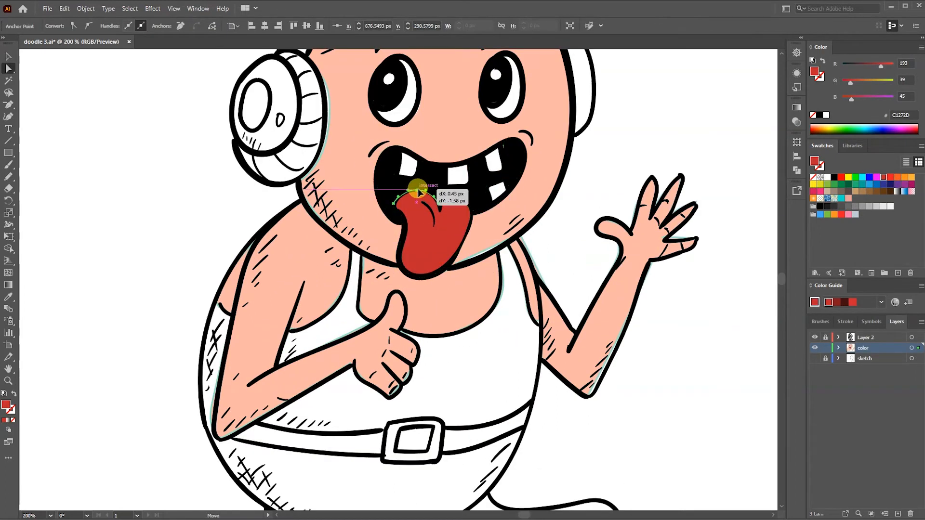
{"action": "left_click", "coordinate": [462, 217]}
{"action": "left_click_drag", "start_coordinate": [328, 116], "coordinate": [325, 115]}
{"action": "left_click", "coordinate": [297, 184]}
{"action": "left_click_drag", "start_coordinate": [305, 209], "coordinate": [298, 216]}
{"action": "left_click", "coordinate": [455, 266]}
{"action": "left_click_drag", "start_coordinate": [490, 250], "coordinate": [493, 254]}
- Refit the upper edge of the face's skin fill beneath the cap brim by moving its anchor points
{"action": "left_click_drag", "start_coordinate": [602, 136], "coordinate": [593, 246]}
{"action": "left_click", "coordinate": [559, 101]}
{"action": "left_click", "coordinate": [466, 106]}
{"action": "left_click_drag", "start_coordinate": [459, 103], "coordinate": [460, 105]}
{"action": "left_click", "coordinate": [574, 111]}
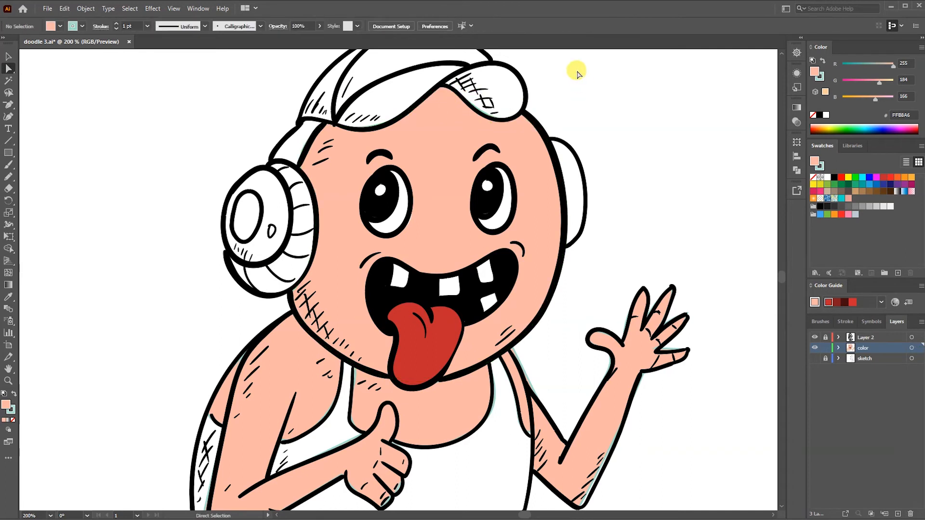
- Move the anchor points of the raised arm's skin fill at the elbow and hand to fit the outline
{"action": "left_click_drag", "start_coordinate": [578, 294], "coordinate": [489, 117]}
{"action": "left_click", "coordinate": [502, 321]}
{"action": "left_click_drag", "start_coordinate": [492, 320], "coordinate": [495, 323]}
{"action": "left_click", "coordinate": [555, 285]}
{"action": "left_click_drag", "start_coordinate": [566, 169], "coordinate": [567, 172]}
{"action": "left_click", "coordinate": [684, 74]}
- Remove the teal stroke from the skin fills of both arms and refit the thumbs-up arm's outer edge
{"action": "left_click", "coordinate": [204, 305]}
{"action": "left_click", "coordinate": [821, 79]}
{"action": "left_click", "coordinate": [813, 116]}
{"action": "left_click", "coordinate": [649, 196]}
{"action": "left_click_drag", "start_coordinate": [115, 331], "coordinate": [118, 332]}
{"action": "left_click", "coordinate": [80, 398]}
{"action": "left_click", "coordinate": [507, 265]}
{"action": "left_click", "coordinate": [813, 115]}
- Adjust the skin fill's anchor points around the chest and the raised arm's shoulder to match the line art
{"action": "left_click", "coordinate": [539, 83]}
{"action": "left_click_drag", "start_coordinate": [420, 174], "coordinate": [417, 173]}
{"action": "left_click", "coordinate": [470, 163]}
{"action": "left_click_drag", "start_coordinate": [441, 254], "coordinate": [439, 253]}
{"action": "left_click", "coordinate": [489, 203]}
{"action": "key", "text": "ctrl+0"}
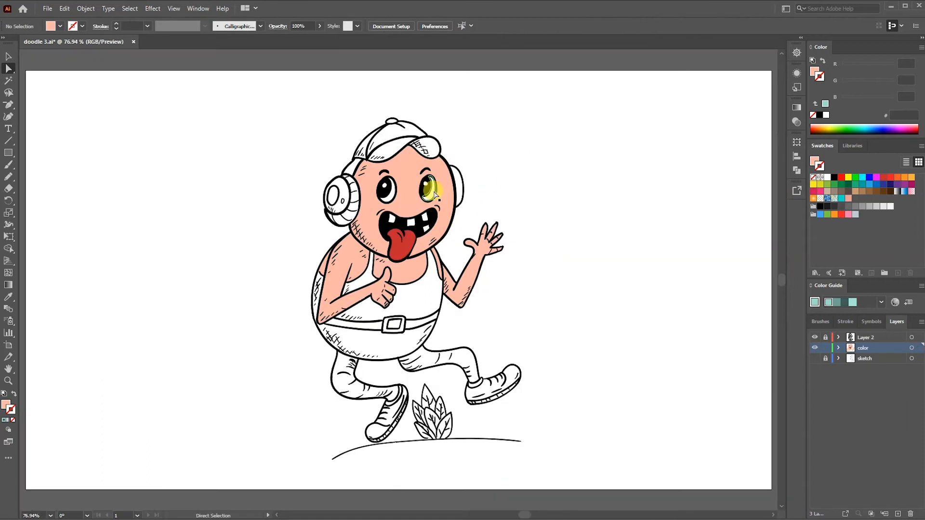
- Trace the front of the tank top with the Pencil tool and give it a turquoise fill (0CDDCC) and no stroke
{"action": "key", "text": "ctrl+plus"}
{"action": "key", "text": "ctrl+plus"}
{"action": "key", "text": "ctrl+plus"}
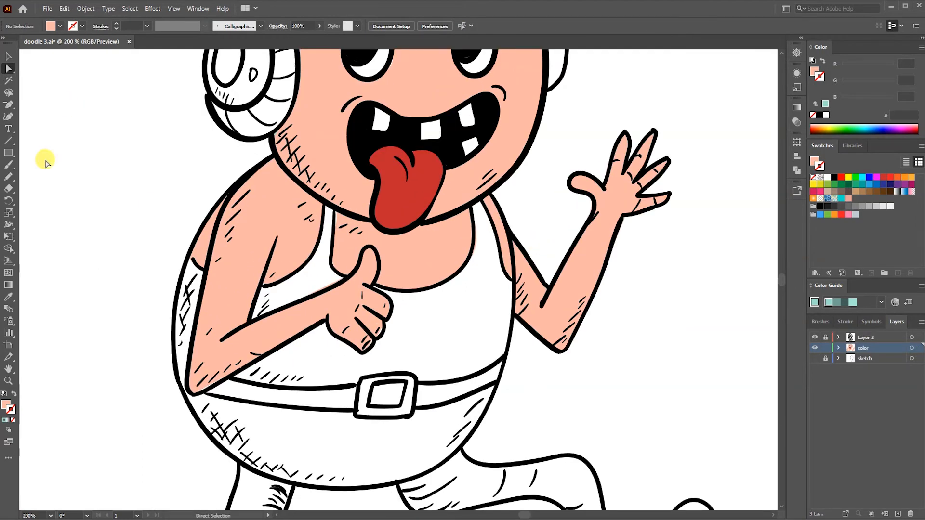
{"action": "mouse_move", "coordinate": [230, 371]}
{"action": "left_mouse_down"}
{"action": "mouse_move", "coordinate": [345, 330]}
{"action": "mouse_move", "coordinate": [377, 281]}
{"action": "mouse_move", "coordinate": [475, 238]}
{"action": "mouse_move", "coordinate": [512, 272]}
{"action": "mouse_move", "coordinate": [435, 372]}
{"action": "mouse_move", "coordinate": [234, 374]}
{"action": "left_mouse_up"}
{"action": "left_click", "coordinate": [841, 198]}
{"action": "key", "text": "shift+x"}
{"action": "key", "text": "a"}
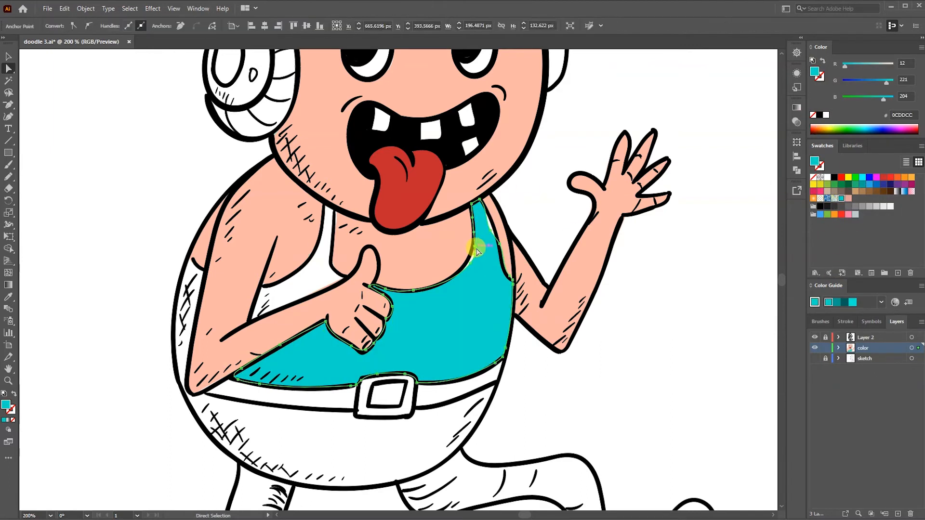
{"action": "left_click", "coordinate": [543, 206]}
- Trace the tank top's strap and the sliver behind the bent arm, both in the sampled turquoise, and refit the neckline edge
{"action": "key", "text": "n"}
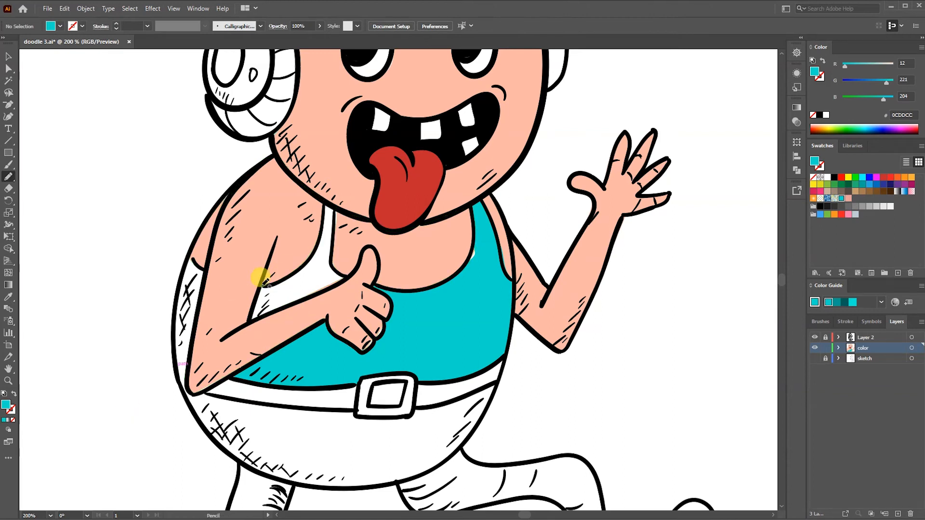
{"action": "mouse_move", "coordinate": [333, 200]}
{"action": "left_mouse_down"}
{"action": "mouse_move", "coordinate": [279, 295]}
{"action": "mouse_move", "coordinate": [248, 322]}
{"action": "left_mouse_up"}
{"action": "left_click", "coordinate": [10, 300]}
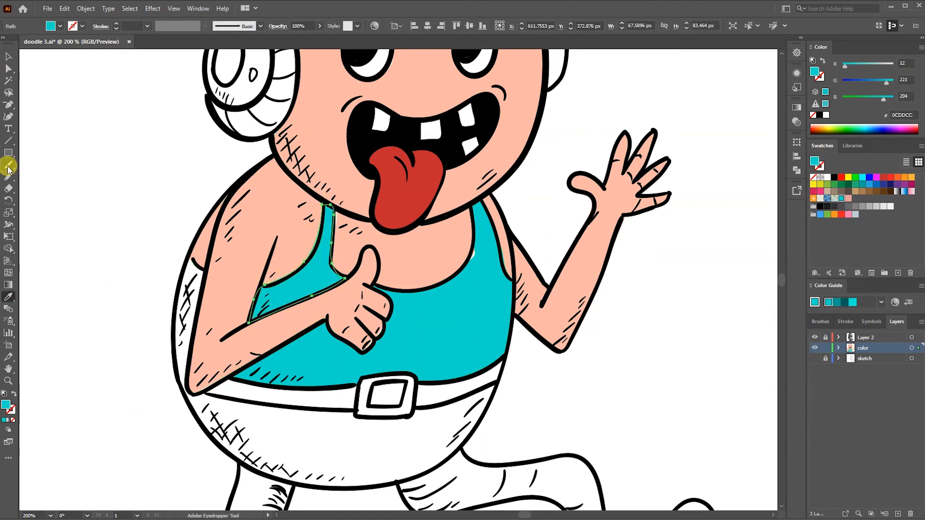
{"action": "left_click_drag", "start_coordinate": [188, 370], "coordinate": [204, 269]}
{"action": "left_click", "coordinate": [9, 298]}
{"action": "left_click", "coordinate": [309, 264]}
{"action": "key", "text": "a"}
{"action": "left_click_drag", "start_coordinate": [477, 254], "coordinate": [471, 255]}
{"action": "left_click", "coordinate": [336, 421]}
- Trace the trousers' belly section and both legs with the Pencil tool and fill them with dark teal and no stroke
{"action": "left_click_drag", "start_coordinate": [336, 421], "coordinate": [335, 323]}
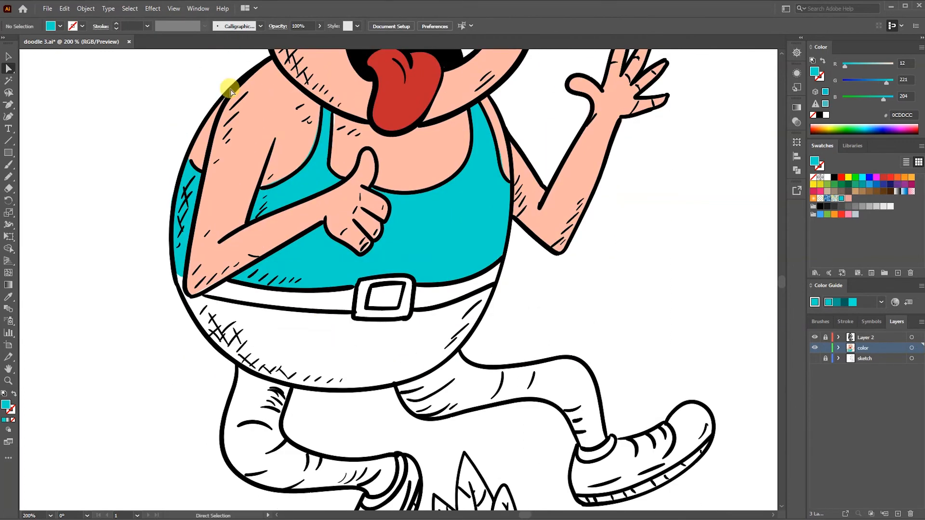
{"action": "mouse_move", "coordinate": [184, 285]}
{"action": "left_mouse_down"}
{"action": "mouse_move", "coordinate": [306, 299]}
{"action": "mouse_move", "coordinate": [419, 274]}
{"action": "mouse_move", "coordinate": [351, 378]}
{"action": "mouse_move", "coordinate": [189, 303]}
{"action": "left_mouse_up"}
{"action": "left_click", "coordinate": [840, 302]}
{"action": "left_click_drag", "start_coordinate": [374, 406], "coordinate": [400, 232]}
{"action": "mouse_move", "coordinate": [272, 303]}
{"action": "left_mouse_down"}
{"action": "mouse_move", "coordinate": [412, 309]}
{"action": "mouse_move", "coordinate": [312, 209]}
{"action": "mouse_move", "coordinate": [249, 260]}
{"action": "left_mouse_up"}
{"action": "left_click", "coordinate": [839, 302]}
{"action": "mouse_move", "coordinate": [432, 219]}
{"action": "left_mouse_down"}
{"action": "mouse_move", "coordinate": [548, 223]}
{"action": "mouse_move", "coordinate": [602, 262]}
{"action": "mouse_move", "coordinate": [622, 205]}
{"action": "mouse_move", "coordinate": [507, 189]}
{"action": "mouse_move", "coordinate": [428, 212]}
{"action": "left_mouse_up"}
{"action": "left_click", "coordinate": [815, 302]}
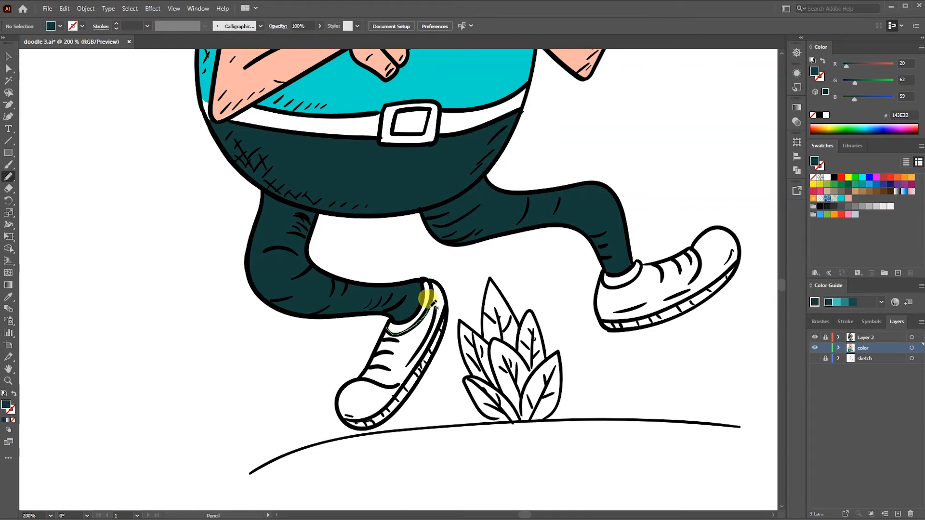
- Trace the fabric uppers of both shoes and fill them with the turquoise sampled from the tank top
{"action": "mouse_move", "coordinate": [432, 305]}
{"action": "left_mouse_down"}
{"action": "mouse_move", "coordinate": [420, 347]}
{"action": "mouse_move", "coordinate": [381, 333]}
{"action": "left_mouse_up"}
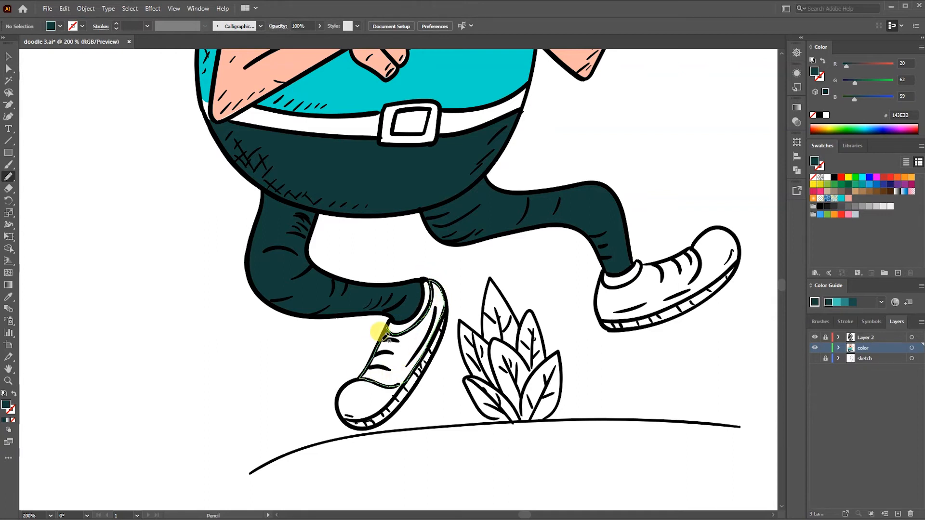
{"action": "key", "text": "i"}
{"action": "left_click", "coordinate": [362, 76]}
{"action": "mouse_move", "coordinate": [639, 266]}
{"action": "left_mouse_down"}
{"action": "mouse_move", "coordinate": [694, 262]}
{"action": "mouse_move", "coordinate": [678, 293]}
{"action": "mouse_move", "coordinate": [604, 311]}
{"action": "mouse_move", "coordinate": [605, 277]}
{"action": "left_mouse_up"}
{"action": "key", "text": "i"}
{"action": "left_click", "coordinate": [405, 338]}
- Trace the full outline of each shoe, fill both shapes with white and send them behind the other colour shapes
{"action": "key", "text": "n"}
{"action": "mouse_move", "coordinate": [389, 318]}
{"action": "left_mouse_down"}
{"action": "mouse_move", "coordinate": [439, 281]}
{"action": "mouse_move", "coordinate": [424, 363]}
{"action": "mouse_move", "coordinate": [381, 412]}
{"action": "mouse_move", "coordinate": [344, 415]}
{"action": "mouse_move", "coordinate": [347, 374]}
{"action": "mouse_move", "coordinate": [390, 320]}
{"action": "left_mouse_up"}
{"action": "left_click", "coordinate": [825, 115]}
{"action": "key", "text": "ctrl+shift+["}
{"action": "left_click", "coordinate": [673, 235]}
{"action": "key", "text": "n"}
{"action": "mouse_move", "coordinate": [639, 263]}
{"action": "left_mouse_down"}
{"action": "mouse_move", "coordinate": [733, 232]}
{"action": "mouse_move", "coordinate": [727, 278]}
{"action": "mouse_move", "coordinate": [689, 308]}
{"action": "mouse_move", "coordinate": [637, 327]}
{"action": "mouse_move", "coordinate": [600, 317]}
{"action": "mouse_move", "coordinate": [602, 251]}
{"action": "left_mouse_up"}
{"action": "key", "text": "ctrl+shift+["}
{"action": "left_click", "coordinate": [669, 183]}
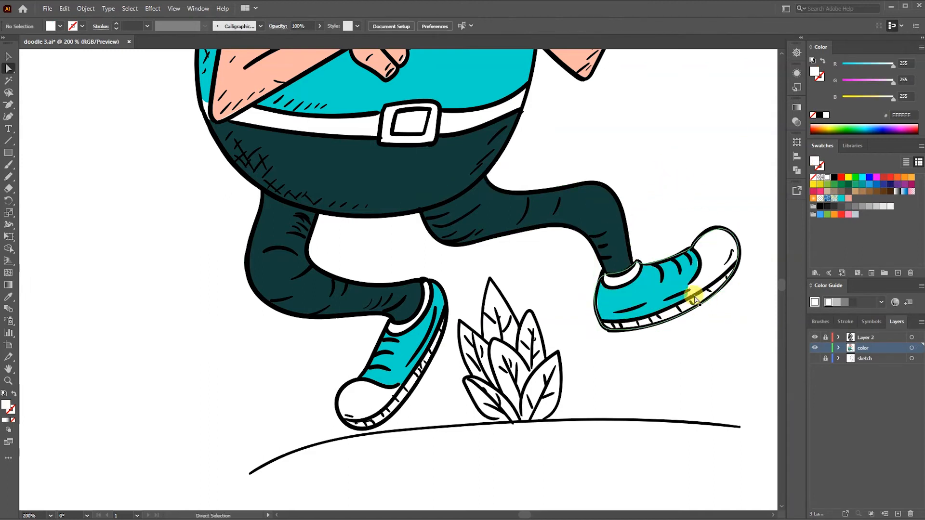
- Unlock the line-art layer, trace the cap's crown with the Pencil tool and fill it with the tank top's turquoise
{"action": "left_click", "coordinate": [825, 337]}
{"action": "left_click", "coordinate": [841, 198]}
{"action": "scroll", "coordinate": [376, 155], "scroll_direction": "down", "scroll_amount": 1}
{"action": "mouse_move", "coordinate": [382, 145]}
{"action": "left_mouse_down"}
{"action": "mouse_move", "coordinate": [367, 350]}
{"action": "mouse_move", "coordinate": [414, 395]}
{"action": "left_mouse_up"}
{"action": "key", "text": "n"}
{"action": "mouse_move", "coordinate": [382, 272]}
{"action": "left_mouse_down"}
{"action": "mouse_move", "coordinate": [448, 238]}
{"action": "mouse_move", "coordinate": [503, 235]}
{"action": "mouse_move", "coordinate": [437, 202]}
{"action": "mouse_move", "coordinate": [389, 238]}
{"action": "mouse_move", "coordinate": [361, 282]}
{"action": "mouse_move", "coordinate": [386, 287]}
{"action": "left_mouse_up"}
{"action": "left_click", "coordinate": [8, 297]}
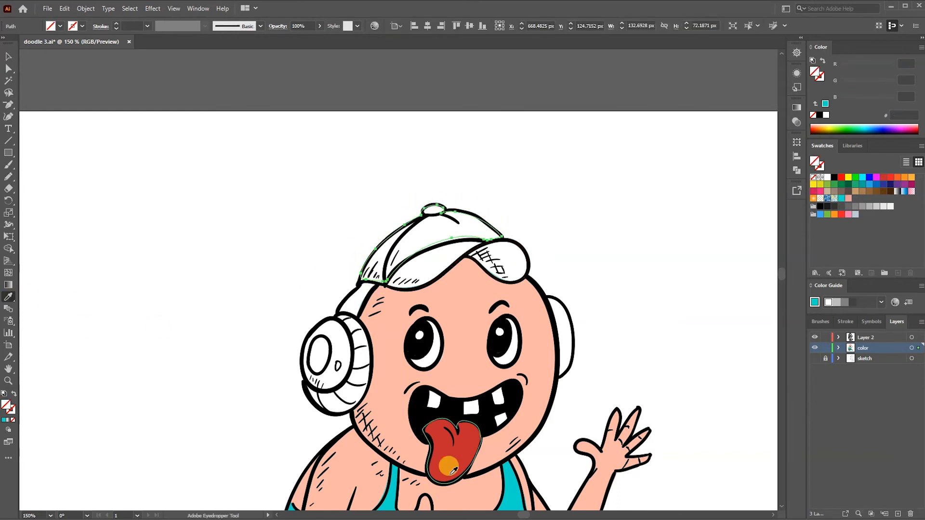
{"action": "left_click", "coordinate": [390, 486]}
- Adjust the anchor points along the lower edge of the cap crown's fill to meet the brim line
{"action": "left_click", "coordinate": [8, 68]}
{"action": "left_click_drag", "start_coordinate": [452, 238], "coordinate": [452, 242]}
{"action": "left_click", "coordinate": [503, 236]}
{"action": "left_click", "coordinate": [536, 123]}
{"action": "left_click", "coordinate": [385, 282]}
{"action": "left_click", "coordinate": [482, 140]}
- Trace the cap's brim with the Pencil tool and fill it with dark purple (5A3065) and no stroke
{"action": "key", "text": "n"}
{"action": "mouse_move", "coordinate": [393, 275]}
{"action": "left_mouse_down"}
{"action": "mouse_move", "coordinate": [462, 231]}
{"action": "mouse_move", "coordinate": [526, 258]}
{"action": "mouse_move", "coordinate": [391, 287]}
{"action": "left_mouse_up"}
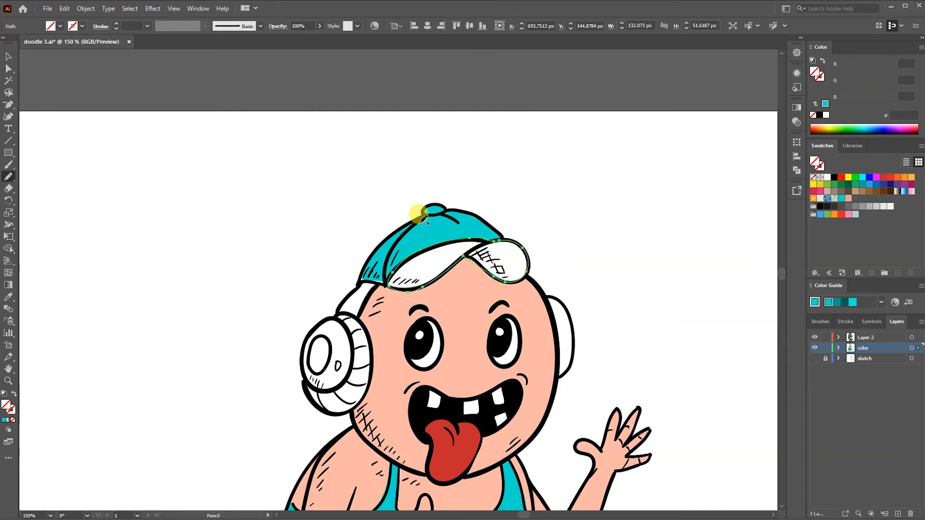
{"action": "left_click", "coordinate": [898, 186]}
{"action": "left_click_drag", "start_coordinate": [847, 83], "coordinate": [861, 66]}
{"action": "left_click", "coordinate": [577, 201], "text": "ctrl"}
- Trace the headphones' band and ear cushions and fill them with near-black (282632) and no stroke
{"action": "mouse_move", "coordinate": [359, 308]}
{"action": "left_mouse_down"}
{"action": "mouse_move", "coordinate": [337, 298]}
{"action": "mouse_move", "coordinate": [348, 326]}
{"action": "mouse_move", "coordinate": [330, 380]}
{"action": "mouse_move", "coordinate": [311, 394]}
{"action": "mouse_move", "coordinate": [347, 402]}
{"action": "mouse_move", "coordinate": [366, 375]}
{"action": "mouse_move", "coordinate": [360, 322]}
{"action": "left_mouse_up"}
{"action": "left_click", "coordinate": [819, 115]}
{"action": "left_click_drag", "start_coordinate": [843, 66], "coordinate": [850, 67]}
{"action": "left_click_drag", "start_coordinate": [843, 82], "coordinate": [850, 83]}
{"action": "mouse_move", "coordinate": [569, 314]}
{"action": "left_mouse_down"}
{"action": "mouse_move", "coordinate": [555, 338]}
{"action": "mouse_move", "coordinate": [547, 297]}
{"action": "left_mouse_up"}
{"action": "left_click", "coordinate": [9, 298]}
{"action": "left_click", "coordinate": [357, 303]}
{"action": "left_click", "coordinate": [562, 199], "text": "ctrl"}
{"action": "key", "text": "n"}
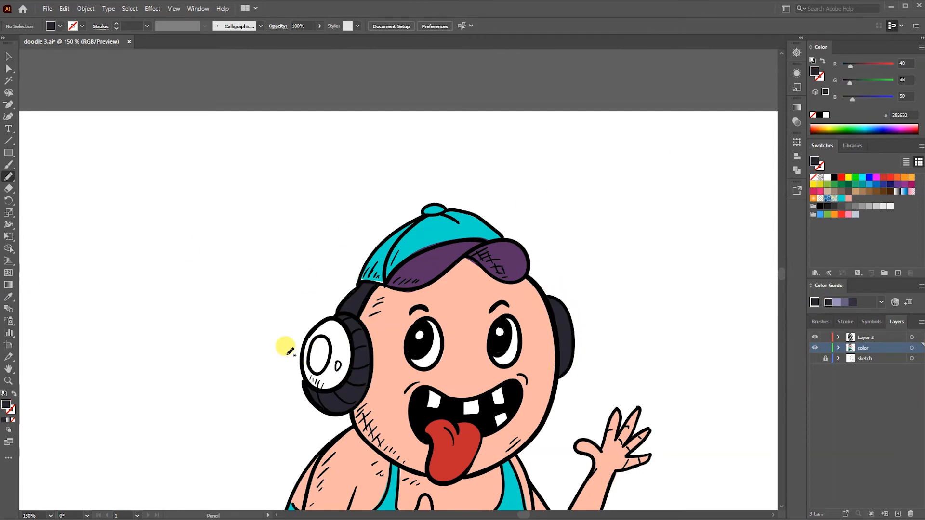
- Trace the headphone's outer disc with the Pencil tool and fill it with bright red
{"action": "left_click_drag", "start_coordinate": [303, 352], "coordinate": [320, 391]}
{"action": "left_click", "coordinate": [891, 177]}
{"action": "left_click", "coordinate": [836, 302]}
{"action": "left_click", "coordinate": [852, 302]}
{"action": "left_click", "coordinate": [315, 303], "text": "ctrl"}
- Trace the oval inside the headphone disc with a black fill and the small oval beside it with white
{"action": "mouse_move", "coordinate": [324, 337]}
{"action": "left_mouse_down"}
{"action": "mouse_move", "coordinate": [310, 361]}
{"action": "mouse_move", "coordinate": [324, 337]}
{"action": "mouse_move", "coordinate": [340, 365]}
{"action": "mouse_move", "coordinate": [316, 345]}
{"action": "left_mouse_up"}
{"action": "left_click", "coordinate": [819, 115]}
{"action": "left_click", "coordinate": [621, 224], "text": "ctrl"}
{"action": "left_click", "coordinate": [826, 115]}
{"action": "left_click", "coordinate": [668, 185], "text": "ctrl"}
{"action": "left_click", "coordinate": [826, 115]}
{"action": "left_click", "coordinate": [693, 165], "text": "ctrl"}
{"action": "left_click", "coordinate": [819, 115]}
{"action": "key", "text": "ctrl+z"}
{"action": "key", "text": "ctrl+z"}
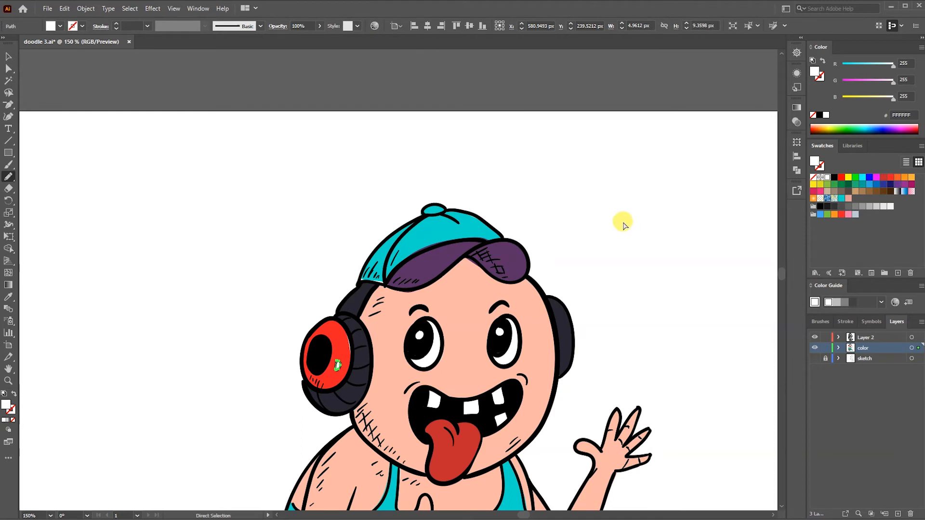
- Trace the small belt piece behind the bent elbow and fill it with the purple sampled from the cap brim (5A3065)
{"action": "left_click", "coordinate": [623, 226], "text": "ctrl"}
{"action": "key", "text": "ctrl+0"}
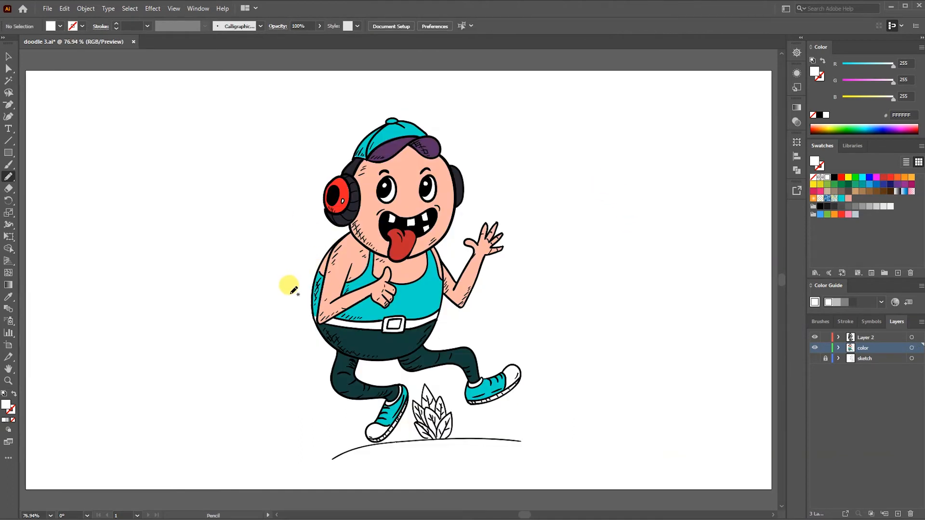
{"action": "scroll", "coordinate": [289, 289], "scroll_direction": "up", "scroll_amount": 4}
{"action": "mouse_move", "coordinate": [304, 260]}
{"action": "left_mouse_down"}
{"action": "mouse_move", "coordinate": [308, 247]}
{"action": "mouse_move", "coordinate": [313, 264]}
{"action": "mouse_move", "coordinate": [308, 246]}
{"action": "left_mouse_up"}
{"action": "key", "text": "ctrl+z"}
{"action": "left_click_drag", "start_coordinate": [575, 201], "coordinate": [540, 509]}
{"action": "key", "text": "i"}
{"action": "left_click", "coordinate": [447, 117]}
{"action": "left_click_drag", "start_coordinate": [512, 424], "coordinate": [546, 182]}
{"action": "key", "text": "b"}
{"action": "key", "text": "n"}
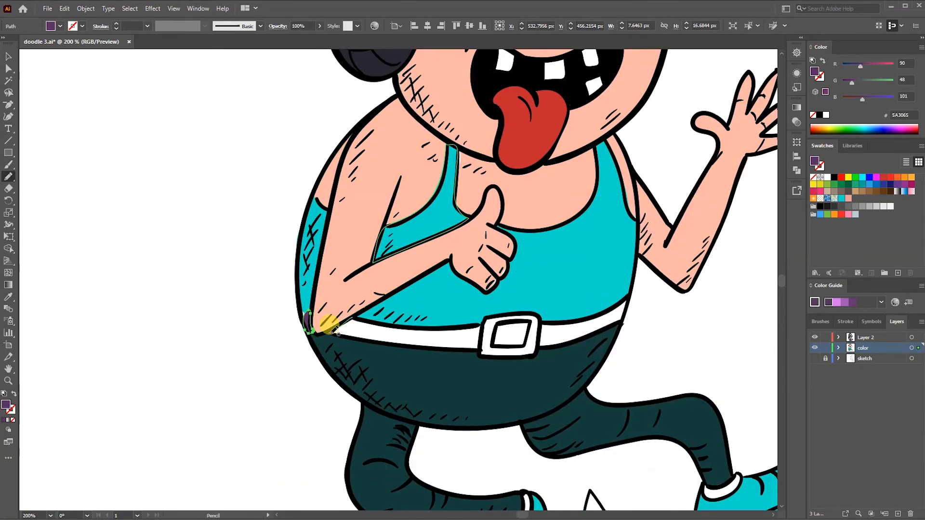
- Trace the rest of the belt including the buckle and fill it with the same purple as the piece behind the elbow
{"action": "mouse_move", "coordinate": [618, 322]}
{"action": "left_mouse_down"}
{"action": "mouse_move", "coordinate": [613, 298]}
{"action": "mouse_move", "coordinate": [543, 316]}
{"action": "mouse_move", "coordinate": [337, 322]}
{"action": "left_mouse_up"}
{"action": "key", "text": "i"}
{"action": "left_click", "coordinate": [305, 314]}
{"action": "key", "text": "a"}
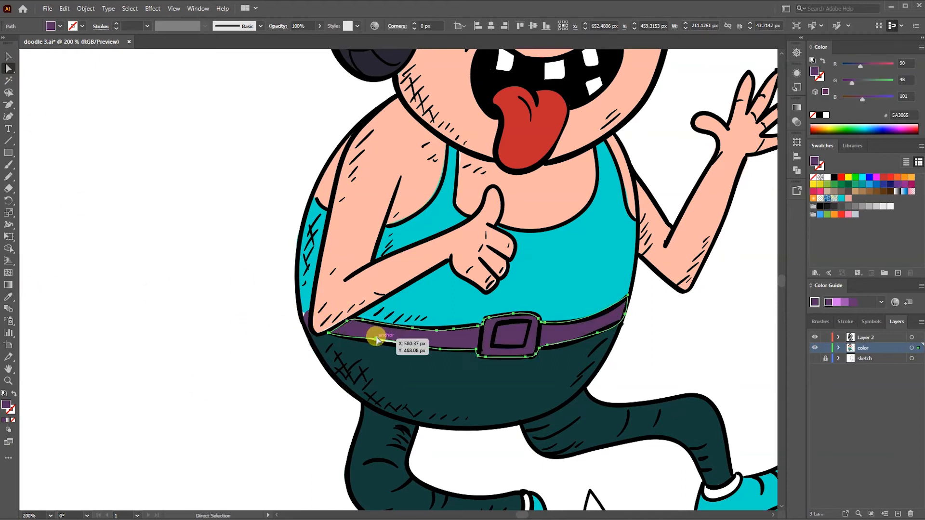
{"action": "left_click", "coordinate": [266, 433]}
{"action": "key", "text": "ctrl+0"}
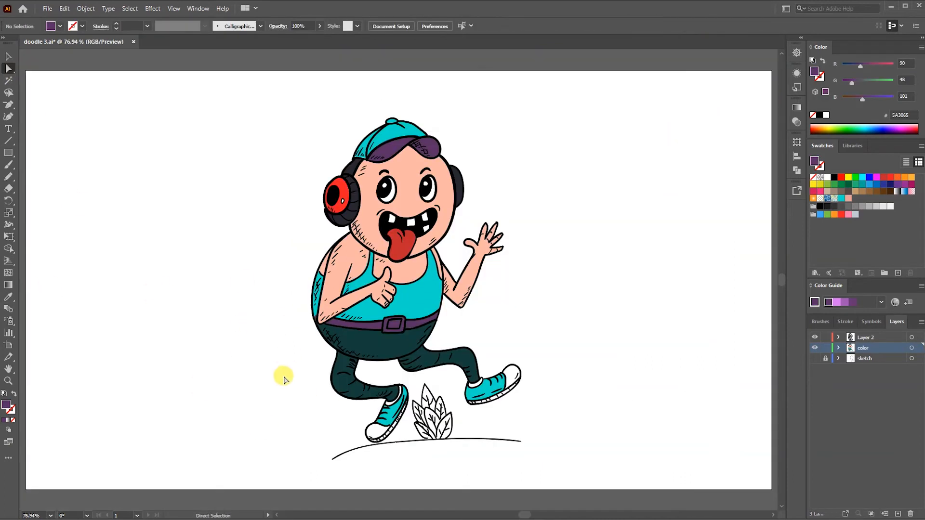
- Change the headphone disc's fill to yellow (FCEE21)
{"action": "key", "text": "v"}
{"action": "left_click", "coordinate": [337, 195]}
{"action": "left_click", "coordinate": [848, 177]}
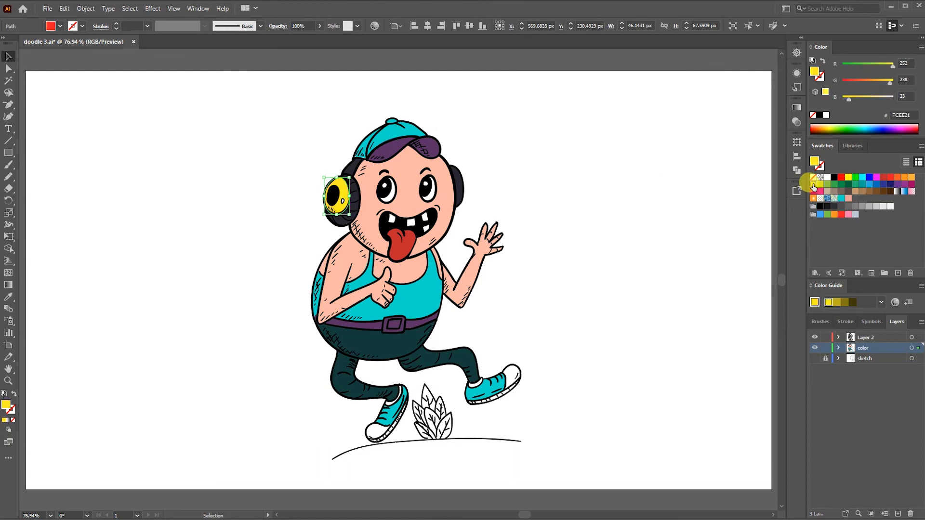
{"action": "left_click", "coordinate": [663, 155]}
- Trace the inside of the belt buckle with the Pencil tool and fill it with the yellow sampled from the headphone disc
{"action": "key", "text": "ctrl+plus"}
{"action": "key", "text": "ctrl+plus"}
{"action": "key", "text": "ctrl+plus"}
{"action": "key", "text": "n"}
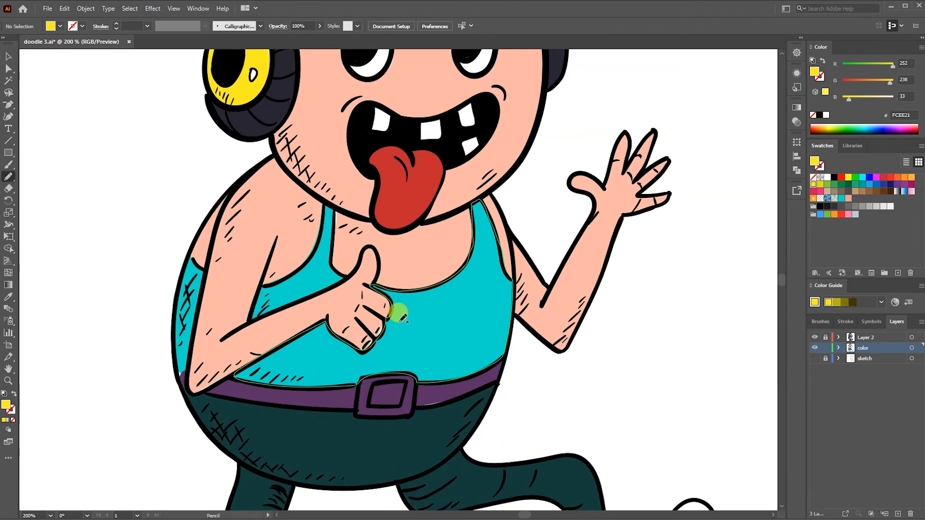
{"action": "left_click_drag", "start_coordinate": [400, 405], "coordinate": [373, 384]}
{"action": "key", "text": "i"}
{"action": "left_click", "coordinate": [261, 91]}
{"action": "key", "text": "ctrl+0"}
{"action": "left_click", "coordinate": [551, 341], "text": "ctrl"}
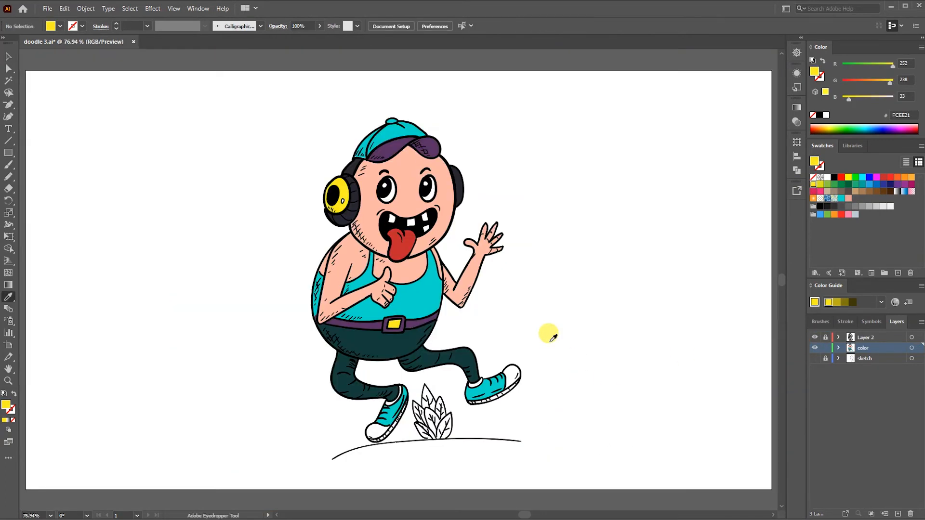
- Trace the outline of the leafy plant with the Pencil tool and fill it with the beige swatch C7B299
{"action": "key", "text": "ctrl+plus"}
{"action": "key", "text": "ctrl+plus"}
{"action": "scroll", "coordinate": [424, 337], "scroll_direction": "down", "scroll_amount": 4}
{"action": "key", "text": "n"}
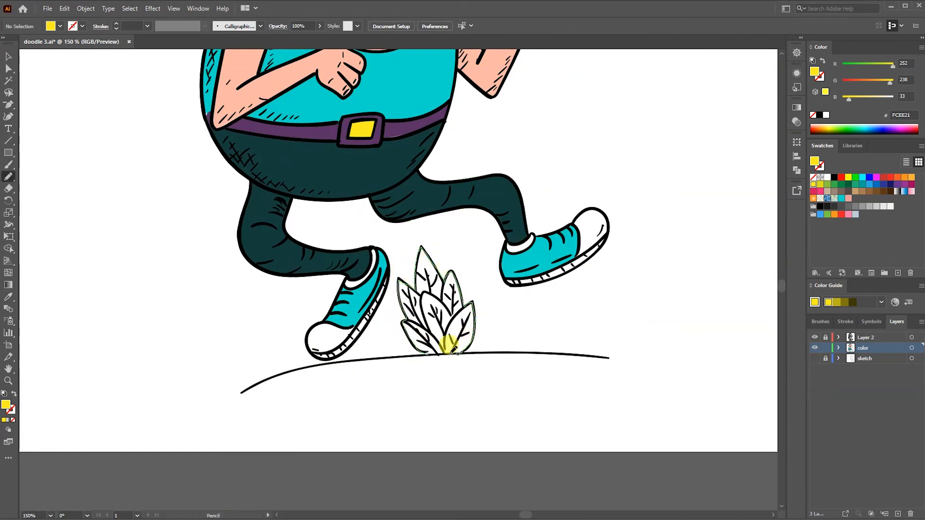
{"action": "left_click_drag", "start_coordinate": [451, 353], "coordinate": [430, 350]}
{"action": "left_click", "coordinate": [827, 191]}
{"action": "left_click", "coordinate": [644, 316], "text": "ctrl"}
- Add a new layer above the color layer and trace a shadow shape over the shirt's back edge, coloured blue-grey 466D78
{"action": "key", "text": "ctrl+0"}
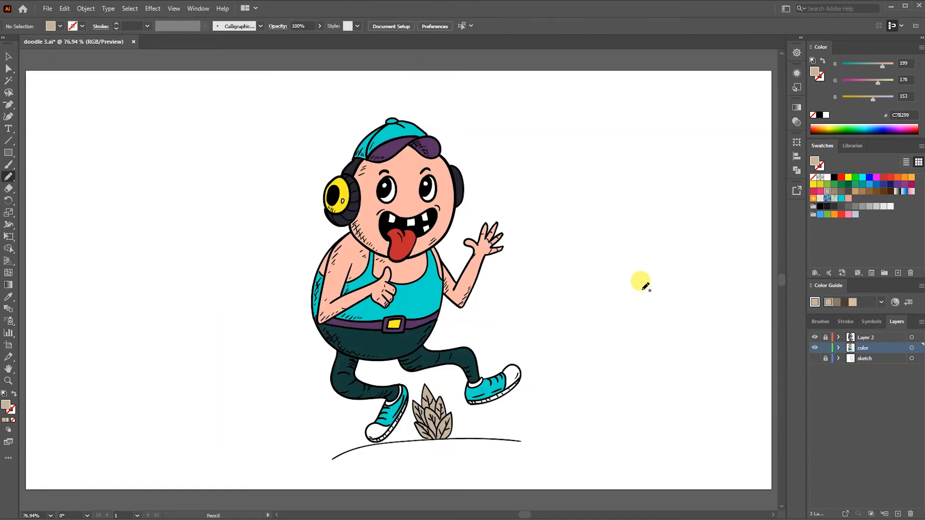
{"action": "left_click", "coordinate": [898, 514]}
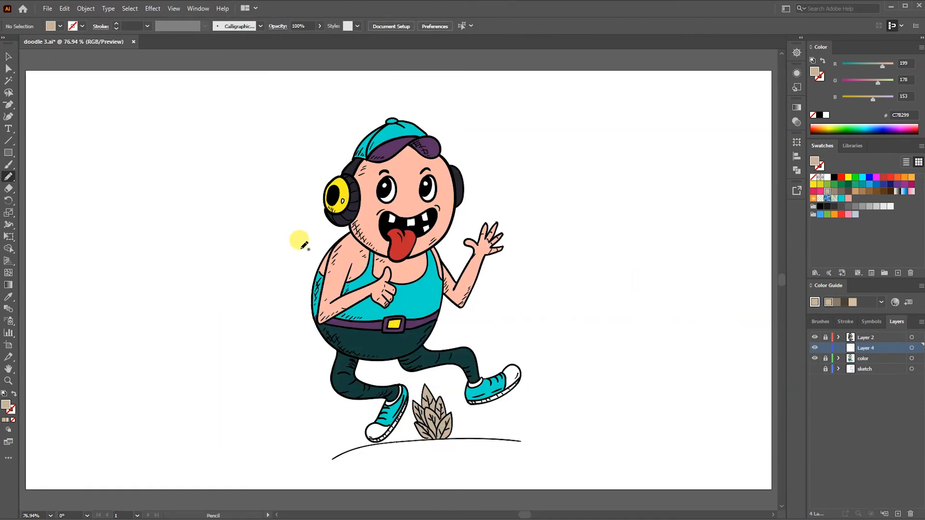
{"action": "left_click_drag", "start_coordinate": [322, 295], "coordinate": [313, 268]}
{"action": "key", "text": "i"}
{"action": "left_click", "coordinate": [363, 279]}
{"action": "left_click_drag", "start_coordinate": [882, 82], "coordinate": [871, 100]}
{"action": "left_click_drag", "start_coordinate": [846, 67], "coordinate": [857, 66]}
{"action": "left_click_drag", "start_coordinate": [876, 83], "coordinate": [865, 83]}
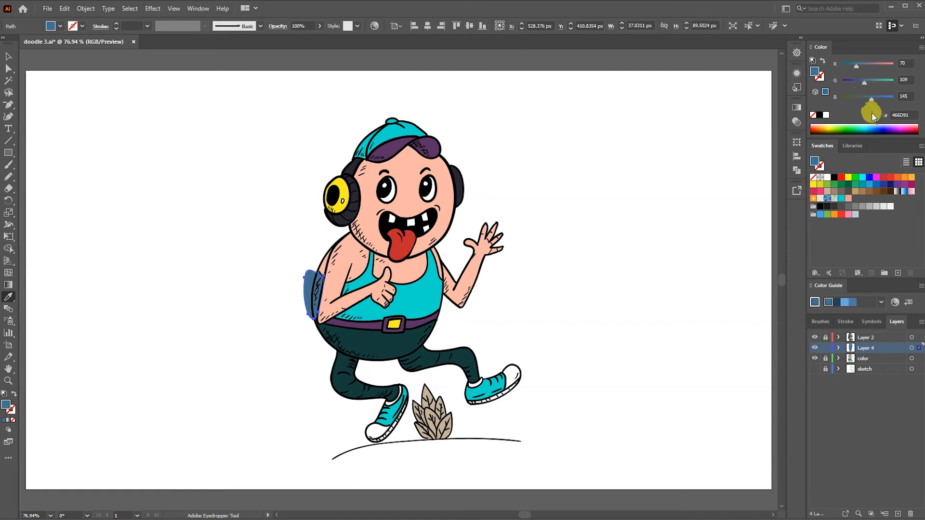
{"action": "key", "text": "v"}
{"action": "left_click", "coordinate": [276, 316]}
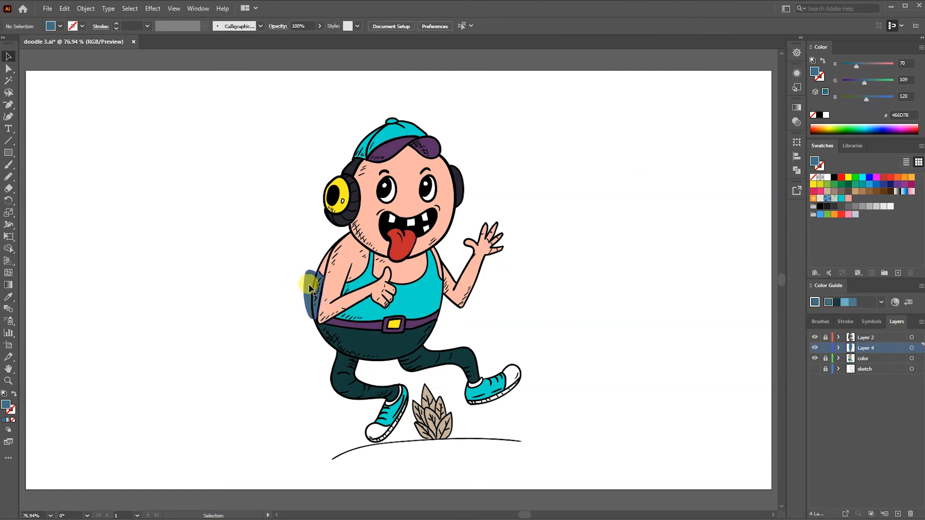
- Delete the traced shadow shape and paint 466D78 Paintbrush shading on the tank top's back, hem and neckline edges
{"action": "scroll", "coordinate": [330, 315], "scroll_direction": "up", "scroll_amount": 3}
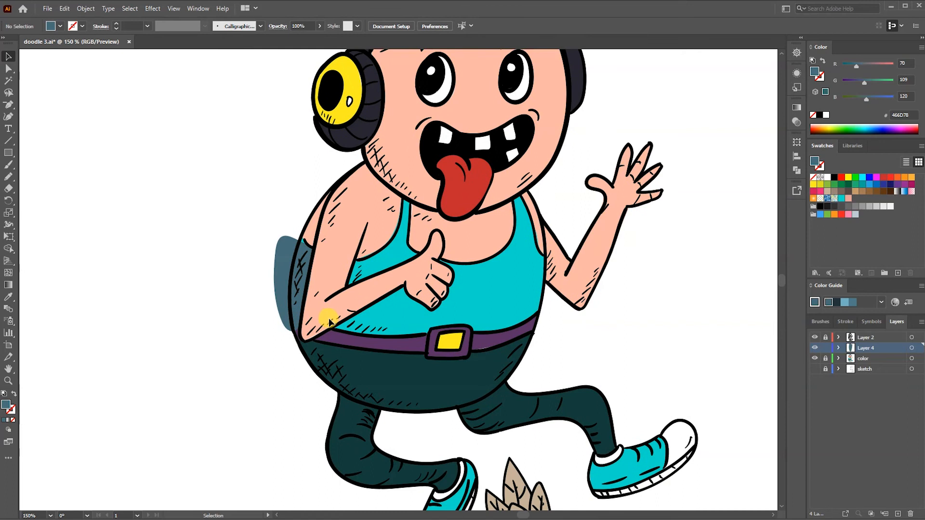
{"action": "left_click", "coordinate": [280, 287]}
{"action": "key", "text": "Delete"}
{"action": "key", "text": "b"}
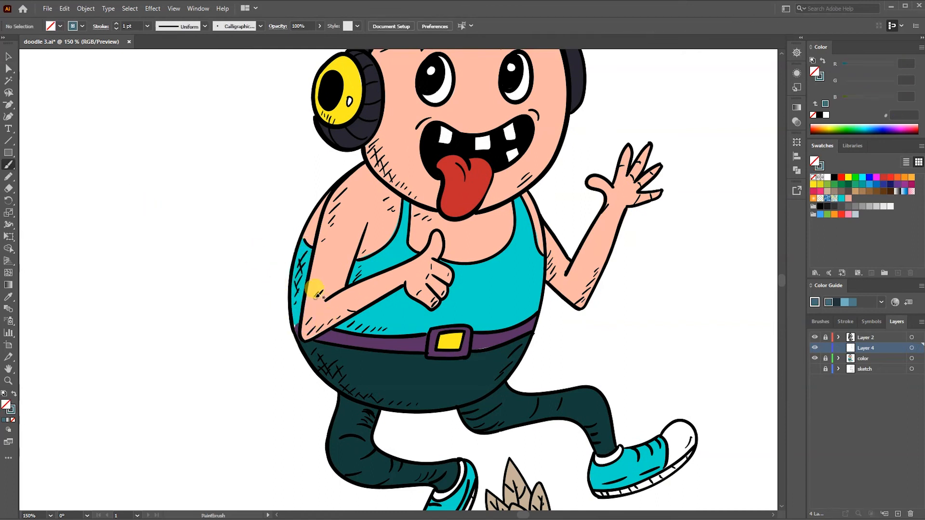
{"action": "mouse_move", "coordinate": [305, 266]}
{"action": "left_mouse_down"}
{"action": "mouse_move", "coordinate": [296, 301]}
{"action": "mouse_move", "coordinate": [308, 239]}
{"action": "left_mouse_up"}
{"action": "mouse_move", "coordinate": [349, 315]}
{"action": "left_mouse_down"}
{"action": "mouse_move", "coordinate": [417, 329]}
{"action": "mouse_move", "coordinate": [395, 330]}
{"action": "left_mouse_up"}
{"action": "mouse_move", "coordinate": [406, 197]}
{"action": "left_mouse_down"}
{"action": "mouse_move", "coordinate": [392, 243]}
{"action": "mouse_move", "coordinate": [355, 265]}
{"action": "left_mouse_up"}
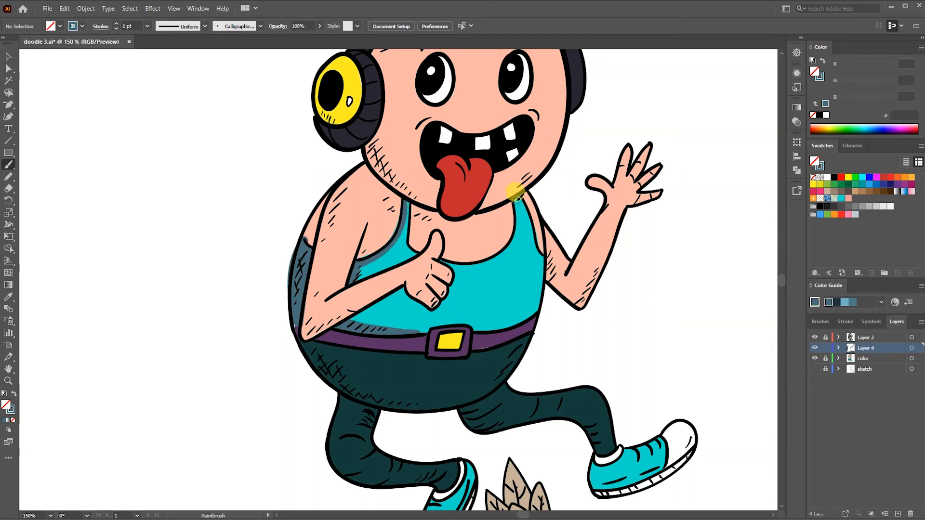
- Brush the same blue-grey shading onto the turquoise parts of the cap and both shoes
{"action": "left_click_drag", "start_coordinate": [397, 229], "coordinate": [382, 426]}
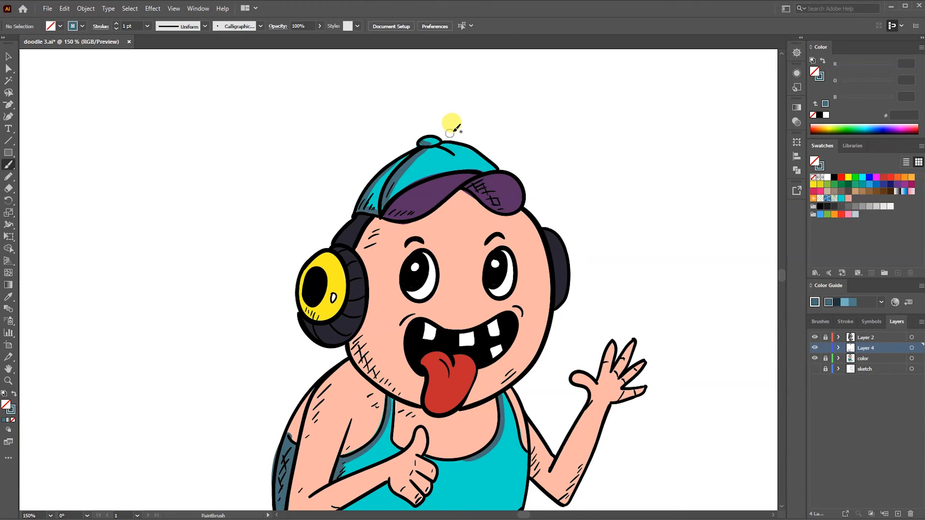
{"action": "scroll", "coordinate": [476, 424], "scroll_direction": "down", "scroll_amount": 5}
{"action": "mouse_move", "coordinate": [608, 394]}
{"action": "left_mouse_down"}
{"action": "mouse_move", "coordinate": [611, 375]}
{"action": "mouse_move", "coordinate": [623, 391]}
{"action": "left_mouse_up"}
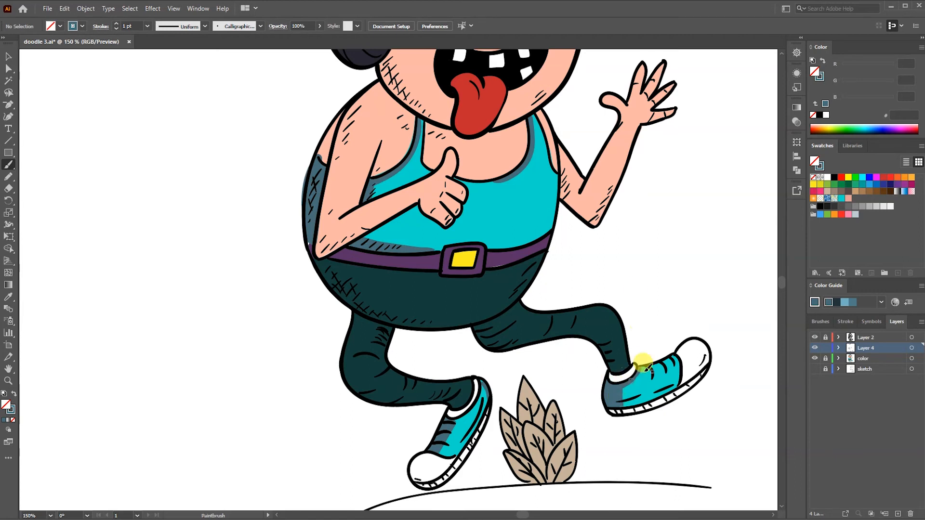
- Sample the shirt's turquoise, lighten it to 7DF9ED, and brush highlights along the tank top's edges and on both shoes
{"action": "key", "text": "i"}
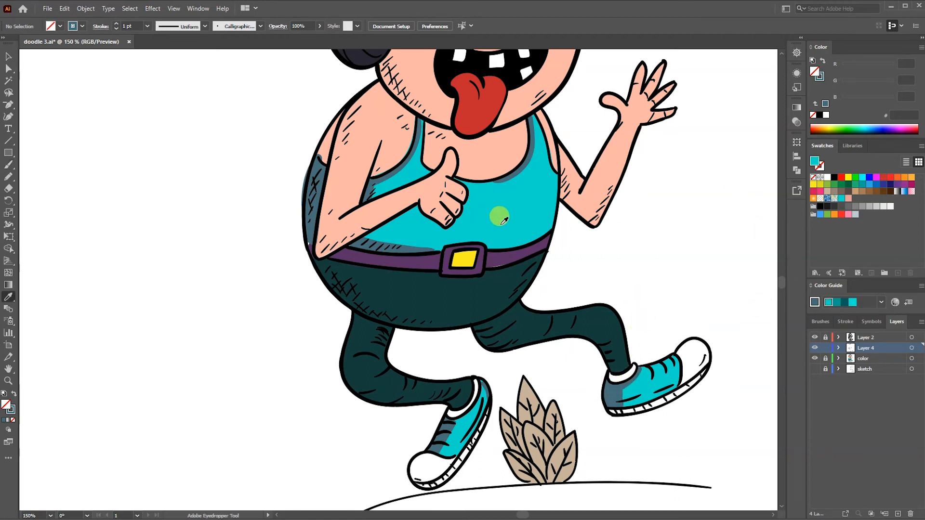
{"action": "left_click", "coordinate": [497, 211]}
{"action": "double_click", "coordinate": [6, 403]}
{"action": "left_click", "coordinate": [619, 164]}
{"action": "key", "text": "Return"}
{"action": "key", "text": "b"}
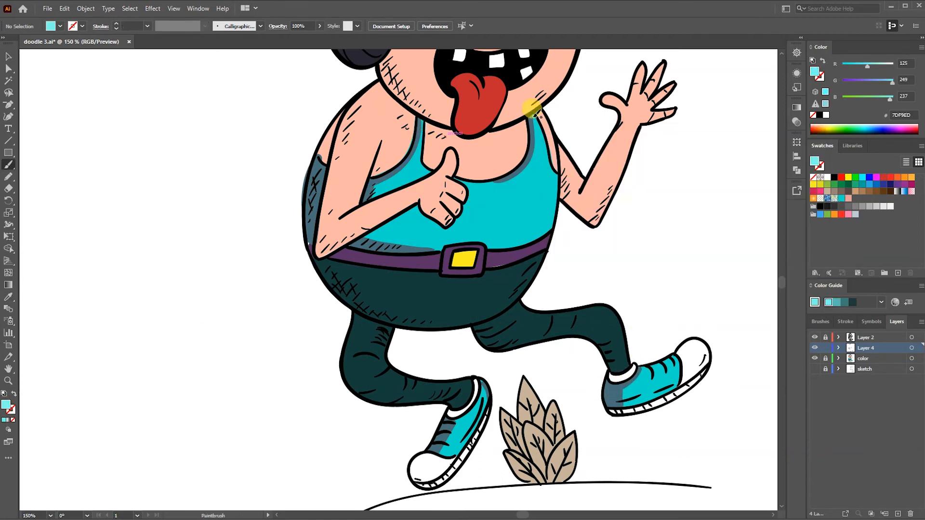
{"action": "left_click_drag", "start_coordinate": [535, 117], "coordinate": [555, 176]}
{"action": "left_click_drag", "start_coordinate": [671, 358], "coordinate": [680, 367]}
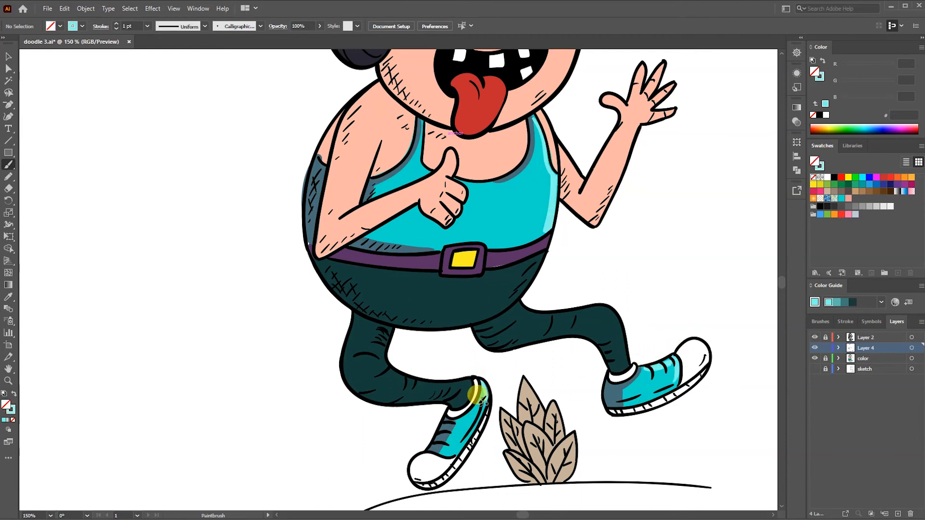
{"action": "left_click_drag", "start_coordinate": [511, 202], "coordinate": [495, 320]}
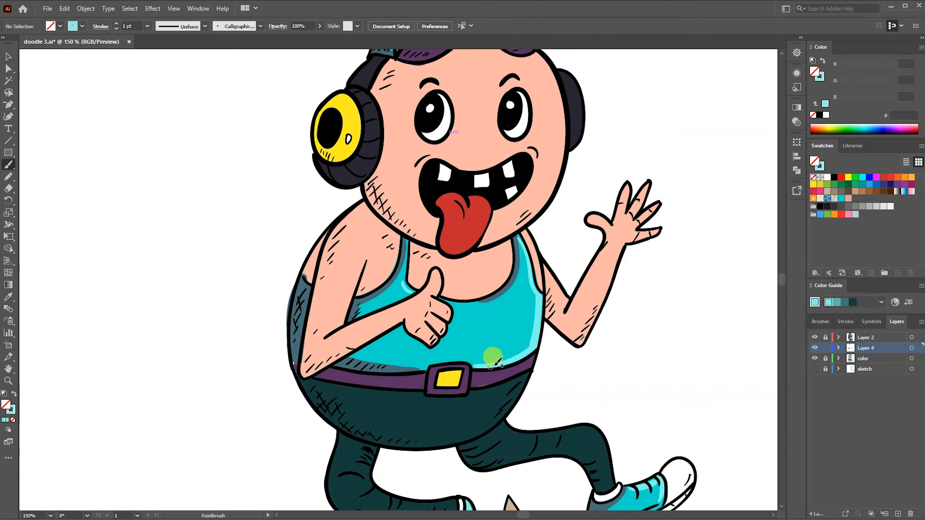
{"action": "left_click_drag", "start_coordinate": [464, 359], "coordinate": [429, 362]}
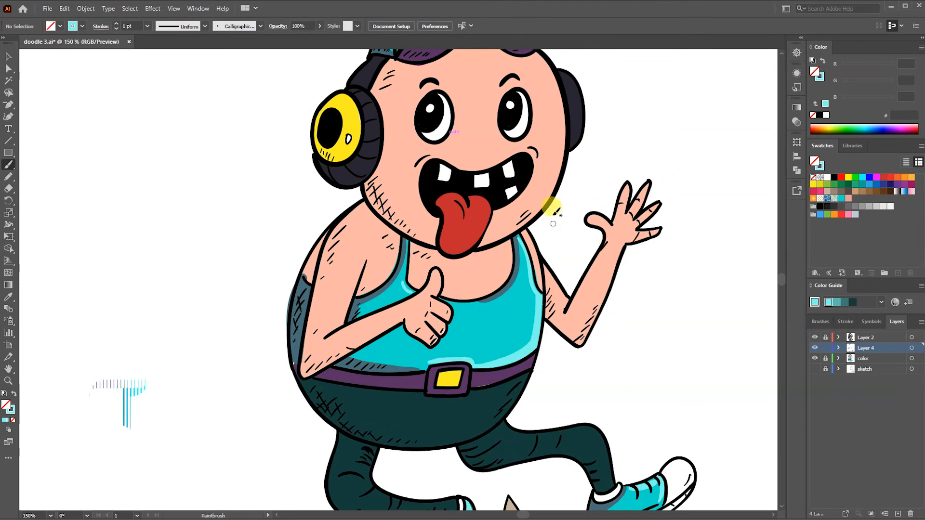
{"action": "left_click_drag", "start_coordinate": [493, 225], "coordinate": [483, 304]}
{"action": "key", "text": "i"}
{"action": "left_click", "coordinate": [459, 200]}
{"action": "double_click", "coordinate": [5, 405]}
{"action": "left_click", "coordinate": [612, 195]}
{"action": "left_click", "coordinate": [793, 165]}
{"action": "key", "text": "b"}
{"action": "left_click_drag", "start_coordinate": [380, 130], "coordinate": [396, 148]}
{"action": "key", "text": "ctrl+z"}
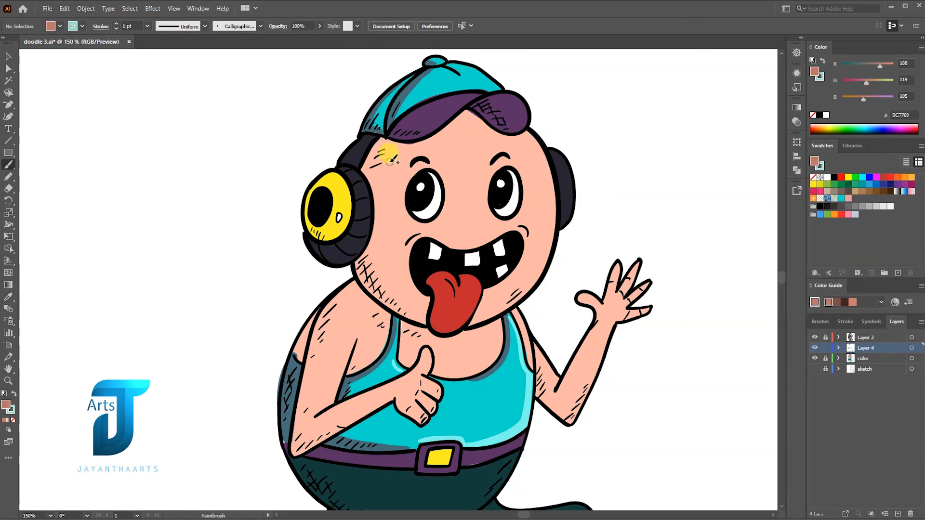
- Sample the face's skin colour, darken the stroke to CE8476, and brush shading down the side of the face beside the yellow headphone
{"action": "key", "text": "i"}
{"action": "left_click", "coordinate": [392, 177]}
{"action": "left_click", "coordinate": [12, 413]}
{"action": "double_click", "coordinate": [12, 413]}
{"action": "left_click", "coordinate": [793, 179]}
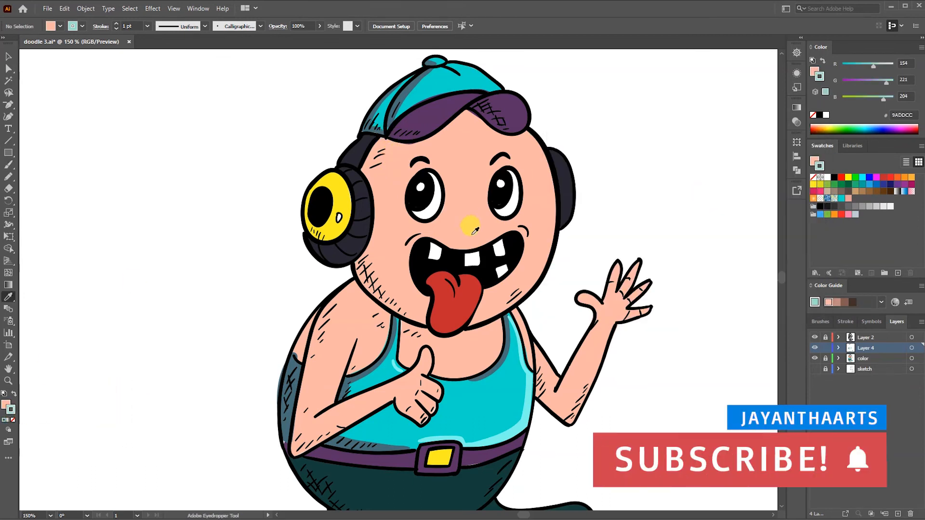
{"action": "key", "text": "b"}
{"action": "mouse_move", "coordinate": [385, 141]}
{"action": "left_mouse_down"}
{"action": "mouse_move", "coordinate": [372, 251]}
{"action": "mouse_move", "coordinate": [408, 317]}
{"action": "left_mouse_up"}
{"action": "left_click_drag", "start_coordinate": [379, 270], "coordinate": [362, 265]}
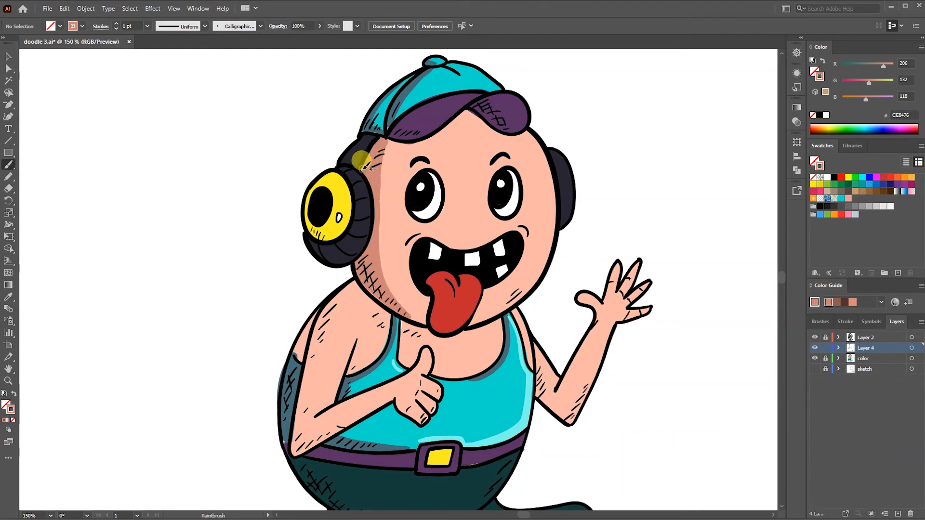
{"action": "mouse_move", "coordinate": [396, 139]}
{"action": "left_mouse_down"}
{"action": "mouse_move", "coordinate": [462, 114]}
{"action": "mouse_move", "coordinate": [492, 127]}
{"action": "mouse_move", "coordinate": [444, 130]}
{"action": "mouse_move", "coordinate": [386, 159]}
{"action": "mouse_move", "coordinate": [379, 256]}
{"action": "mouse_move", "coordinate": [396, 302]}
{"action": "left_mouse_up"}
{"action": "left_click_drag", "start_coordinate": [406, 150], "coordinate": [387, 222]}
- Brush the same darker skin tone under the cap brim, around the eyes and mouth, and on the chest and arms
{"action": "left_click_drag", "start_coordinate": [512, 135], "coordinate": [457, 128]}
{"action": "mouse_move", "coordinate": [416, 177]}
{"action": "left_mouse_down"}
{"action": "mouse_move", "coordinate": [412, 214]}
{"action": "mouse_move", "coordinate": [425, 224]}
{"action": "left_mouse_up"}
{"action": "left_click_drag", "start_coordinate": [499, 171], "coordinate": [507, 222]}
{"action": "left_click_drag", "start_coordinate": [501, 159], "coordinate": [491, 167]}
{"action": "left_click_drag", "start_coordinate": [415, 165], "coordinate": [411, 168]}
{"action": "mouse_move", "coordinate": [421, 236]}
{"action": "left_mouse_down"}
{"action": "mouse_move", "coordinate": [417, 287]}
{"action": "mouse_move", "coordinate": [430, 324]}
{"action": "left_mouse_up"}
{"action": "mouse_move", "coordinate": [358, 286]}
{"action": "left_mouse_down"}
{"action": "mouse_move", "coordinate": [388, 316]}
{"action": "mouse_move", "coordinate": [337, 293]}
{"action": "mouse_move", "coordinate": [291, 450]}
{"action": "left_mouse_up"}
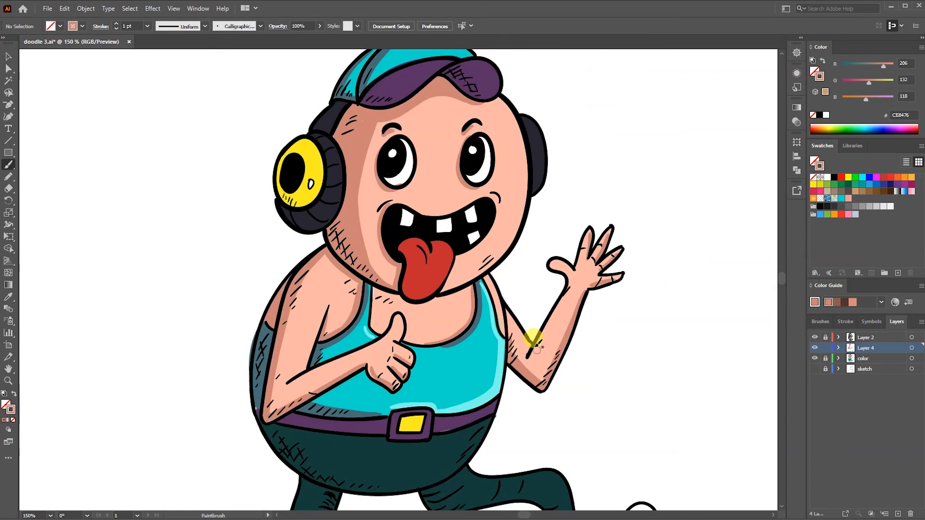
- Set the stroke to light skin tone F7DFD8 and brush a highlight along the face's edge on the waving-hand side
{"action": "left_click", "coordinate": [853, 302]}
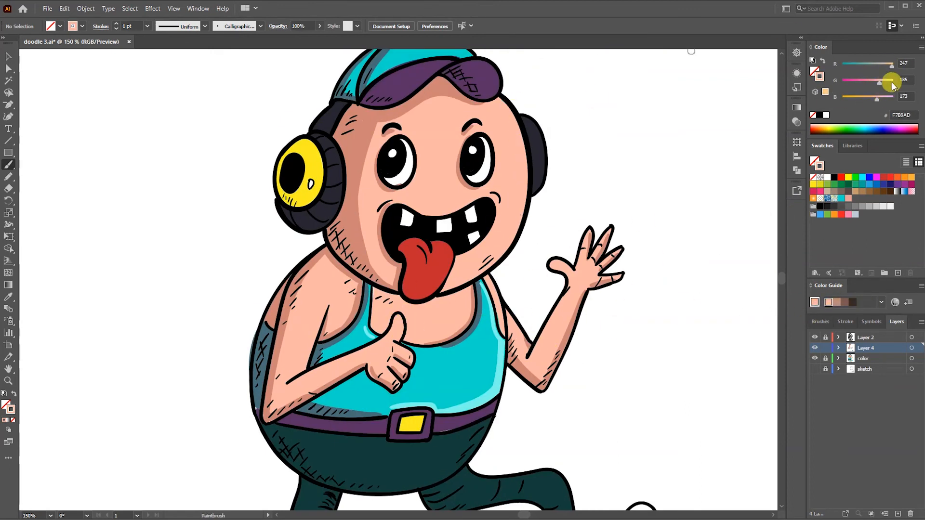
{"action": "left_click_drag", "start_coordinate": [887, 101], "coordinate": [886, 100]}
{"action": "left_click_drag", "start_coordinate": [522, 134], "coordinate": [505, 241]}
{"action": "mouse_move", "coordinate": [502, 100]}
{"action": "left_mouse_down"}
{"action": "mouse_move", "coordinate": [521, 161]}
{"action": "mouse_move", "coordinate": [500, 255]}
{"action": "left_mouse_up"}
{"action": "mouse_move", "coordinate": [527, 161]}
{"action": "left_mouse_down"}
{"action": "mouse_move", "coordinate": [519, 233]}
{"action": "mouse_move", "coordinate": [457, 285]}
{"action": "left_mouse_up"}
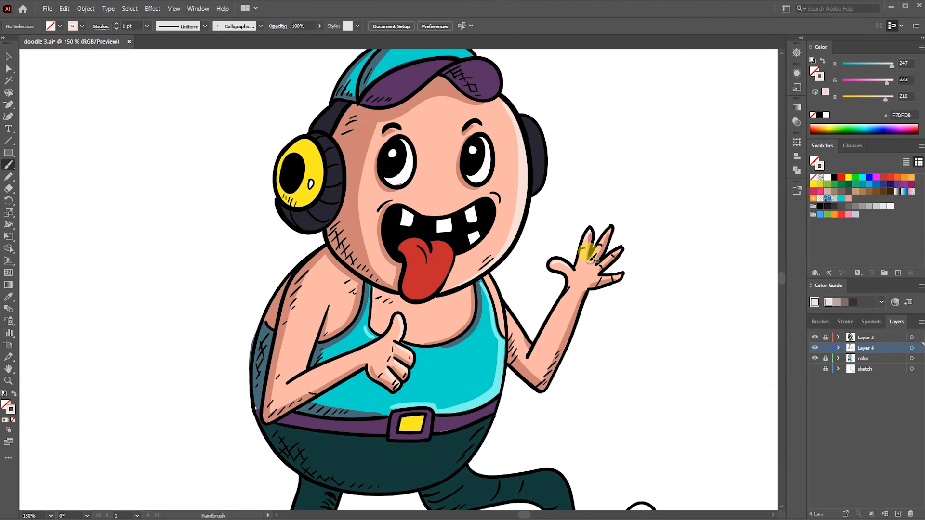
- Brush the same light skin highlights onto the shoulder, both arms and the hands
{"action": "left_click_drag", "start_coordinate": [503, 336], "coordinate": [490, 277]}
{"action": "left_click_drag", "start_coordinate": [413, 364], "coordinate": [445, 283]}
{"action": "mouse_move", "coordinate": [357, 233]}
{"action": "left_mouse_down"}
{"action": "mouse_move", "coordinate": [342, 288]}
{"action": "mouse_move", "coordinate": [405, 265]}
{"action": "left_mouse_up"}
{"action": "left_click_drag", "start_coordinate": [566, 273], "coordinate": [598, 219]}
{"action": "mouse_move", "coordinate": [634, 185]}
{"action": "left_mouse_down"}
{"action": "mouse_move", "coordinate": [653, 170]}
{"action": "mouse_move", "coordinate": [658, 192]}
{"action": "left_mouse_up"}
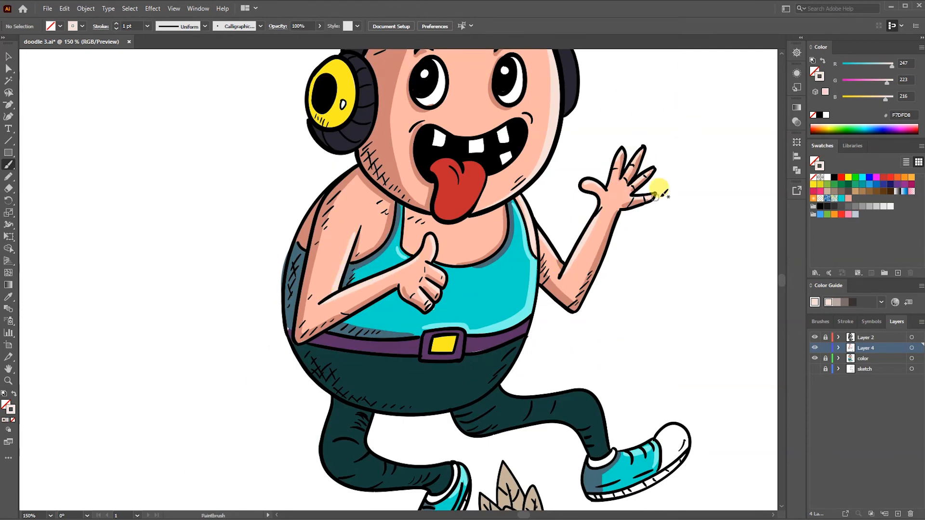
- Set the stroke to white and brush a shine highlight on the yellow headphone disc
{"action": "left_click_drag", "start_coordinate": [528, 121], "coordinate": [504, 262]}
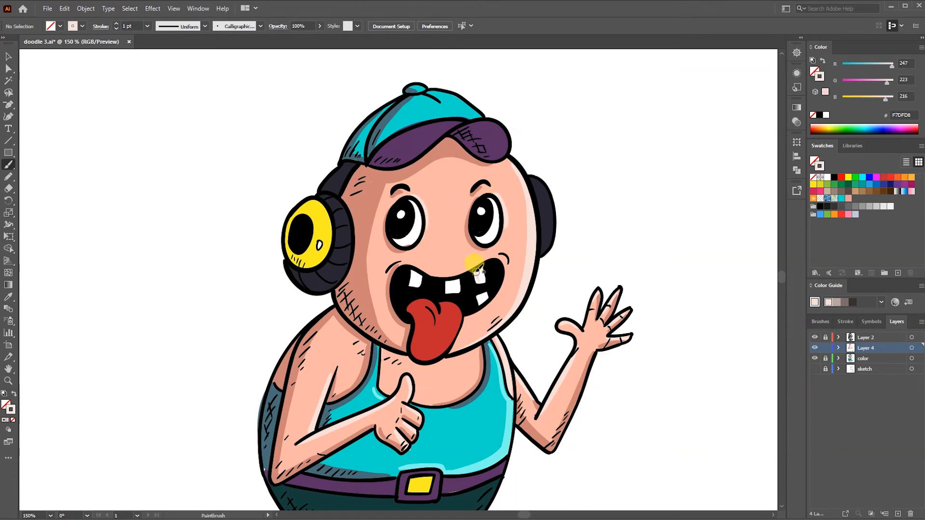
{"action": "left_click", "coordinate": [826, 114]}
{"action": "left_click_drag", "start_coordinate": [314, 204], "coordinate": [329, 222]}
- Set the stroke to light red EF5460 and brush a highlight along the tongue's edge
{"action": "left_click_drag", "start_coordinate": [441, 344], "coordinate": [465, 256]}
{"action": "double_click", "coordinate": [11, 409]}
{"action": "left_click", "coordinate": [638, 164]}
{"action": "key", "text": "Return"}
{"action": "left_click_drag", "start_coordinate": [494, 216], "coordinate": [463, 269]}
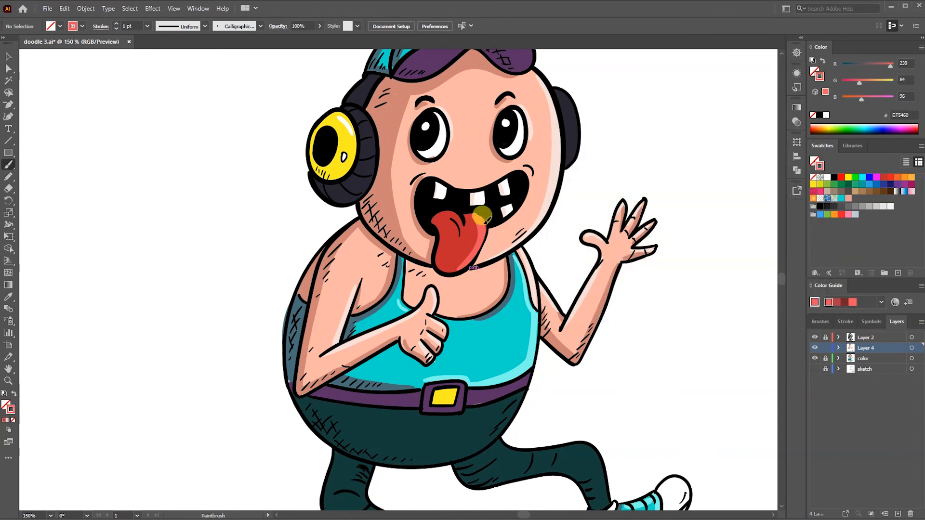
{"action": "left_click_drag", "start_coordinate": [240, 355], "coordinate": [183, 442]}
{"action": "left_click_drag", "start_coordinate": [859, 81], "coordinate": [850, 81]}
{"action": "left_click", "coordinate": [843, 302]}
{"action": "left_click_drag", "start_coordinate": [393, 312], "coordinate": [386, 354]}
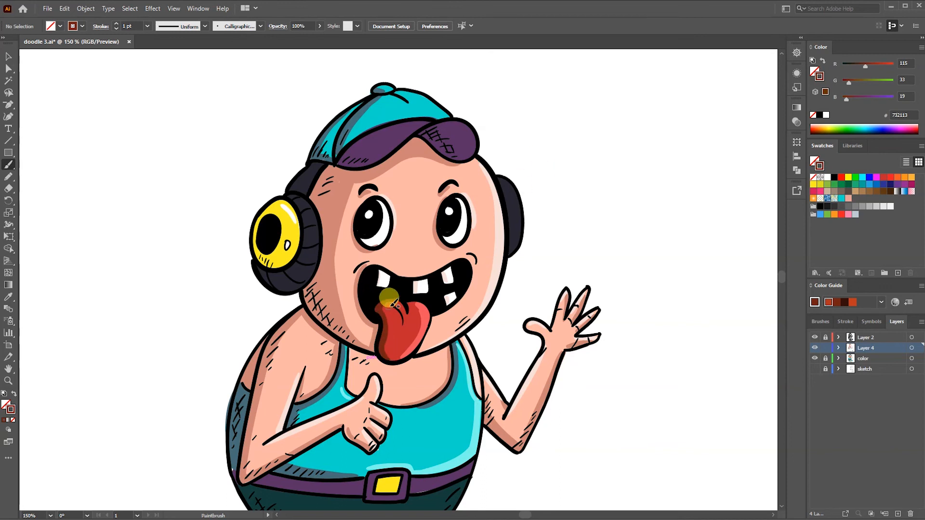
{"action": "key", "text": "ctrl+z"}
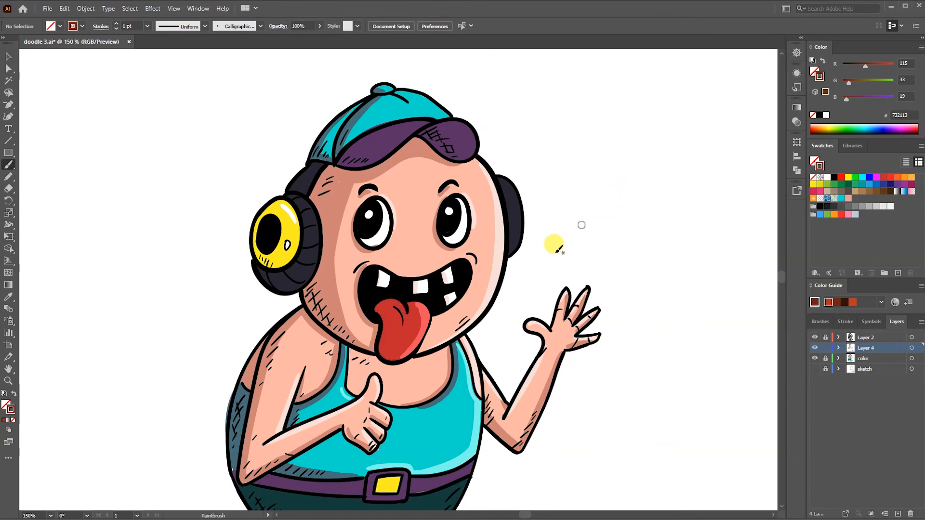
- Sample the trousers' dark teal, choose the lighter harmony shade 2D8A84, and brush highlights on the belly section and legs
{"action": "left_click_drag", "start_coordinate": [452, 411], "coordinate": [548, 214]}
{"action": "key", "text": "i"}
{"action": "left_click", "coordinate": [471, 328]}
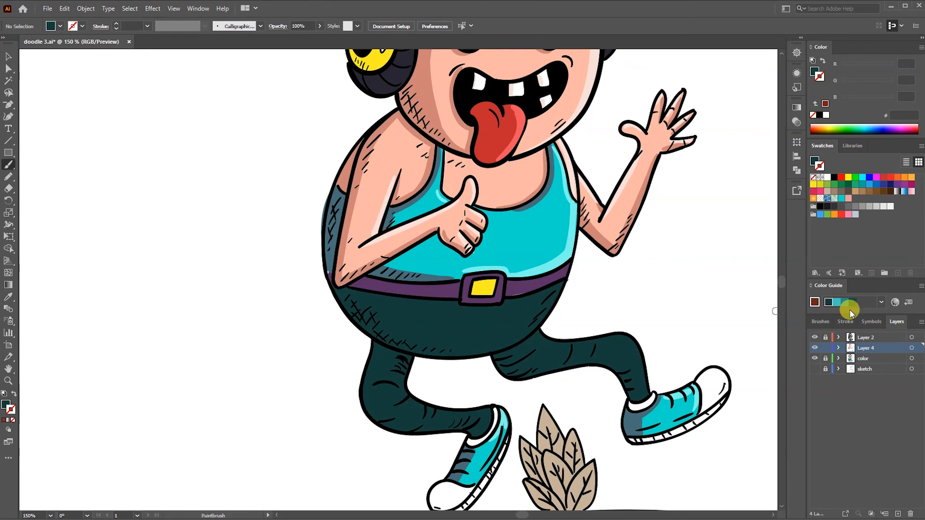
{"action": "left_click", "coordinate": [849, 303]}
{"action": "mouse_move", "coordinate": [555, 289]}
{"action": "left_mouse_down"}
{"action": "mouse_move", "coordinate": [503, 346]}
{"action": "mouse_move", "coordinate": [634, 345]}
{"action": "left_mouse_up"}
{"action": "left_click_drag", "start_coordinate": [371, 387], "coordinate": [390, 428]}
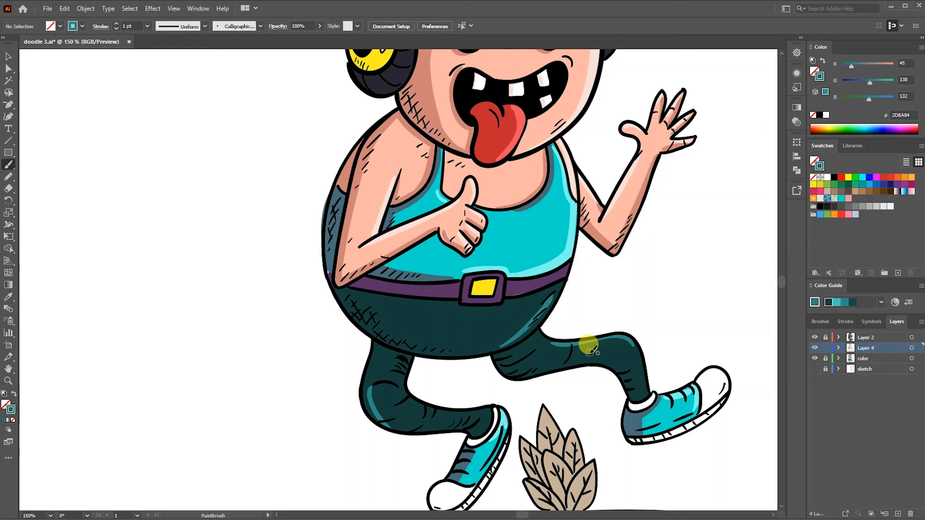
- Brush teal mid-tones in 184B47 on the legs and dark 18211A shading along the trousers' back and underside
{"action": "left_click", "coordinate": [852, 304]}
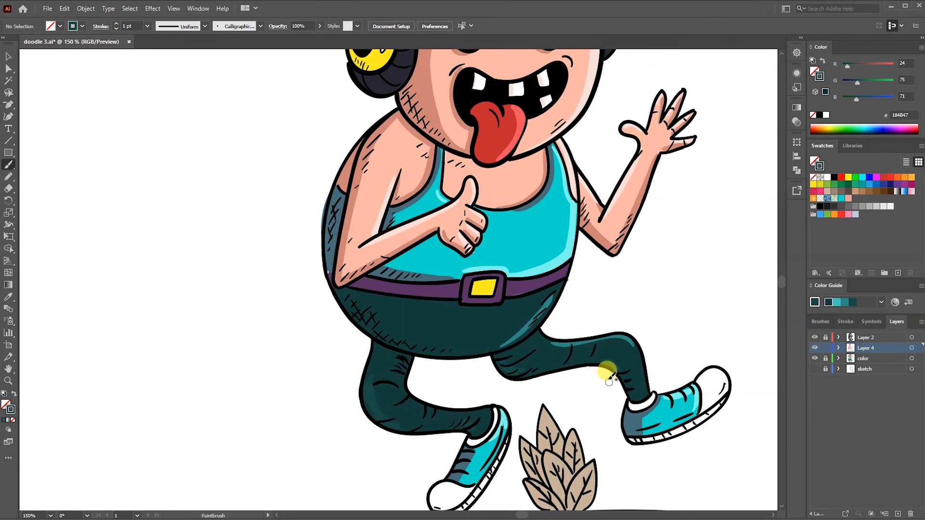
{"action": "left_click_drag", "start_coordinate": [348, 305], "coordinate": [484, 353]}
{"action": "mouse_move", "coordinate": [342, 289]}
{"action": "left_mouse_down"}
{"action": "mouse_move", "coordinate": [429, 346]}
{"action": "mouse_move", "coordinate": [394, 331]}
{"action": "left_mouse_up"}
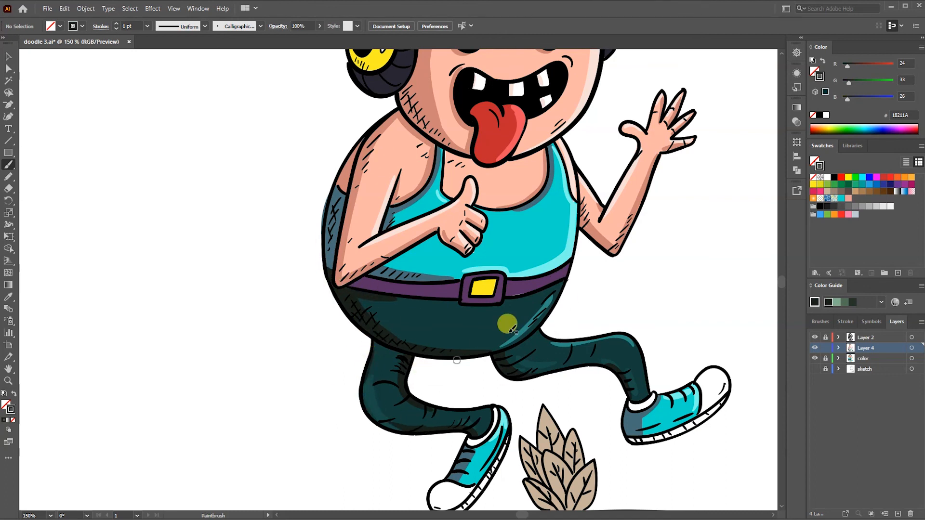
- Set the stroke to soft green 7EAD88 and brush rim highlights along the outer edges of both legs
{"action": "left_click", "coordinate": [837, 303]}
{"action": "left_click_drag", "start_coordinate": [374, 351], "coordinate": [397, 430]}
{"action": "mouse_move", "coordinate": [565, 345]}
{"action": "left_mouse_down"}
{"action": "mouse_move", "coordinate": [641, 361]}
{"action": "mouse_move", "coordinate": [580, 344]}
{"action": "left_mouse_up"}
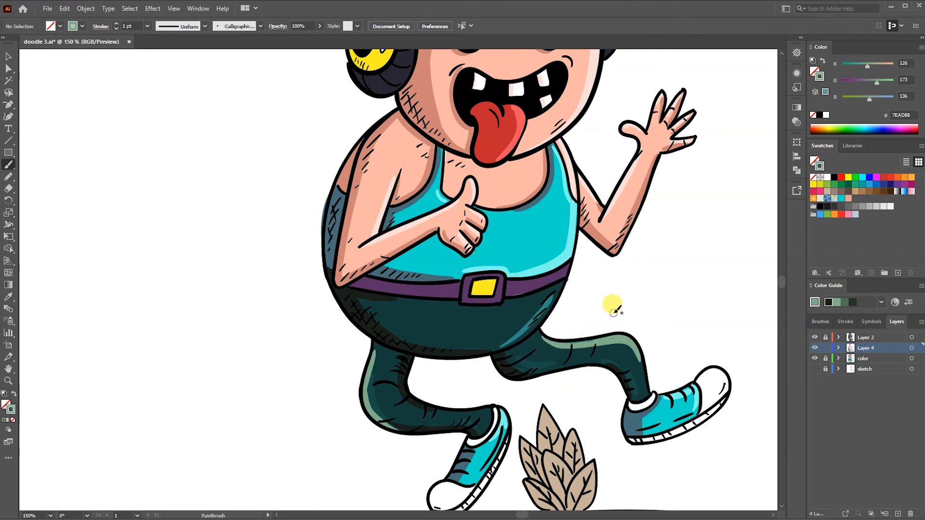
- Lock Layer 4 and, on the color layer, draw a background rectangle about 1330 by 759 px across the artboard
{"action": "key", "text": "ctrl+0"}
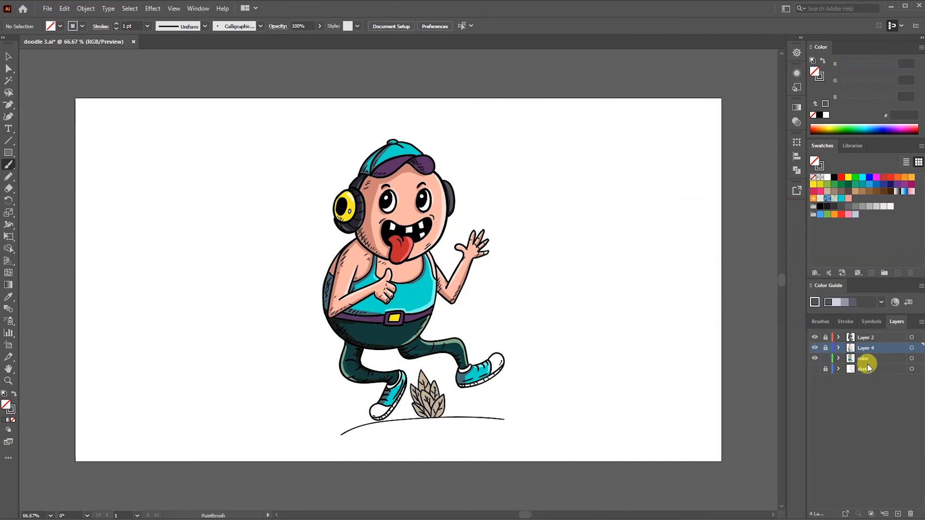
{"action": "left_click", "coordinate": [865, 361]}
{"action": "left_click", "coordinate": [8, 152]}
{"action": "left_click_drag", "start_coordinate": [87, 101], "coordinate": [717, 461]}
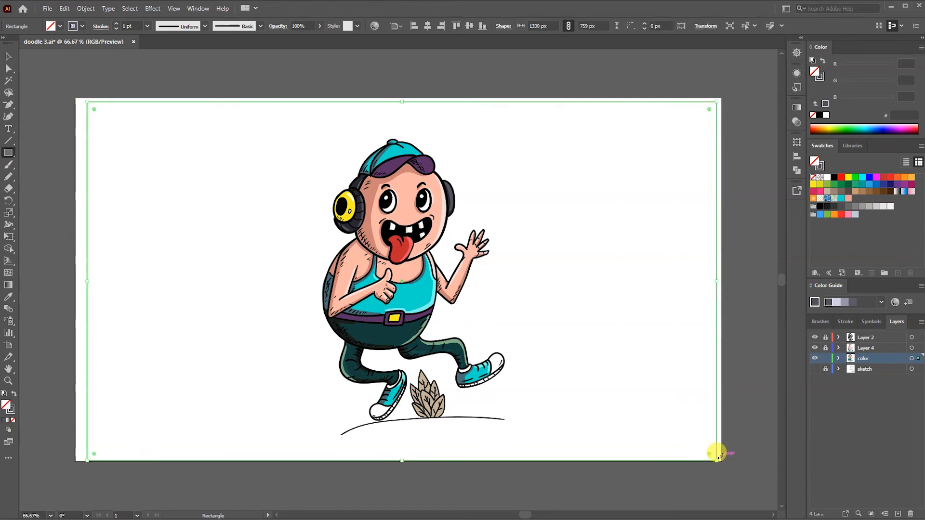
- Fill the background rectangle with turquoise 0CDDCC, place it behind the character, and deselect it
{"action": "left_click", "coordinate": [862, 185]}
{"action": "left_click", "coordinate": [857, 185]}
{"action": "left_click", "coordinate": [862, 185]}
{"action": "left_click", "coordinate": [832, 214]}
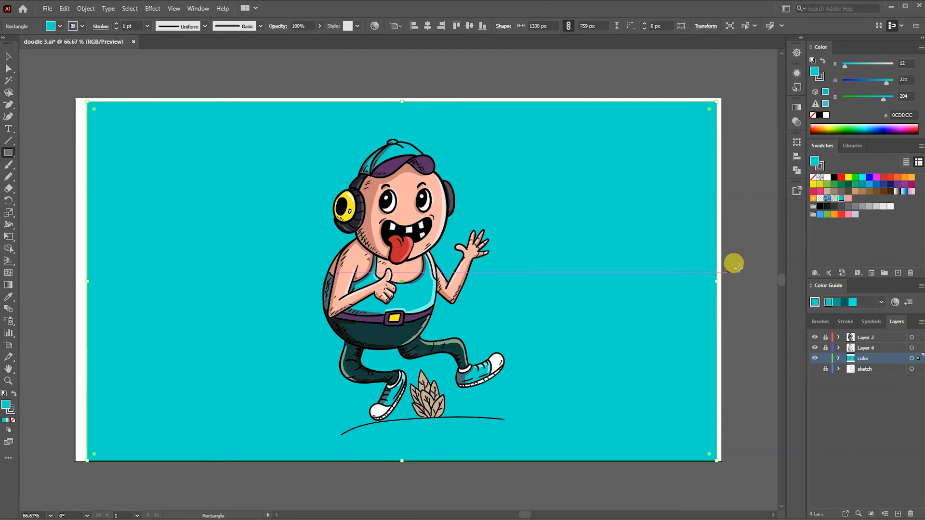
{"action": "left_click", "coordinate": [8, 56]}
{"action": "left_click", "coordinate": [38, 78]}
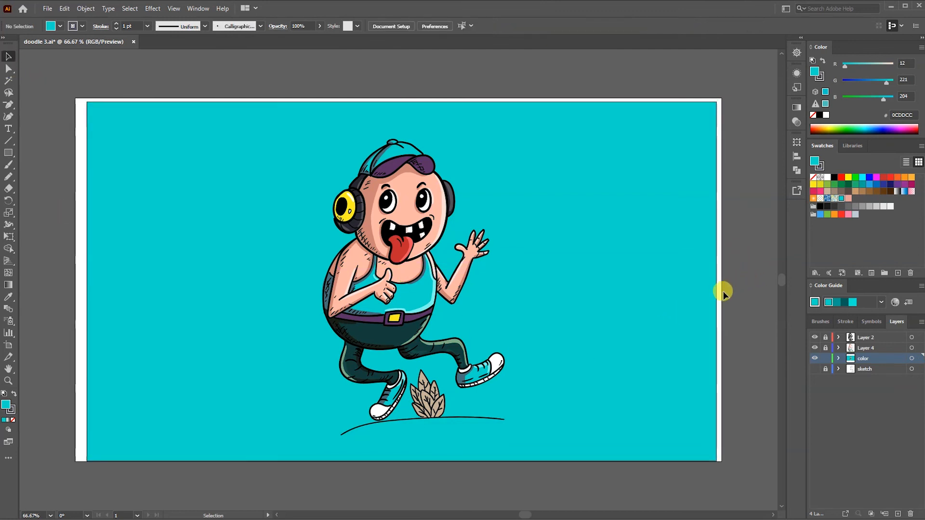